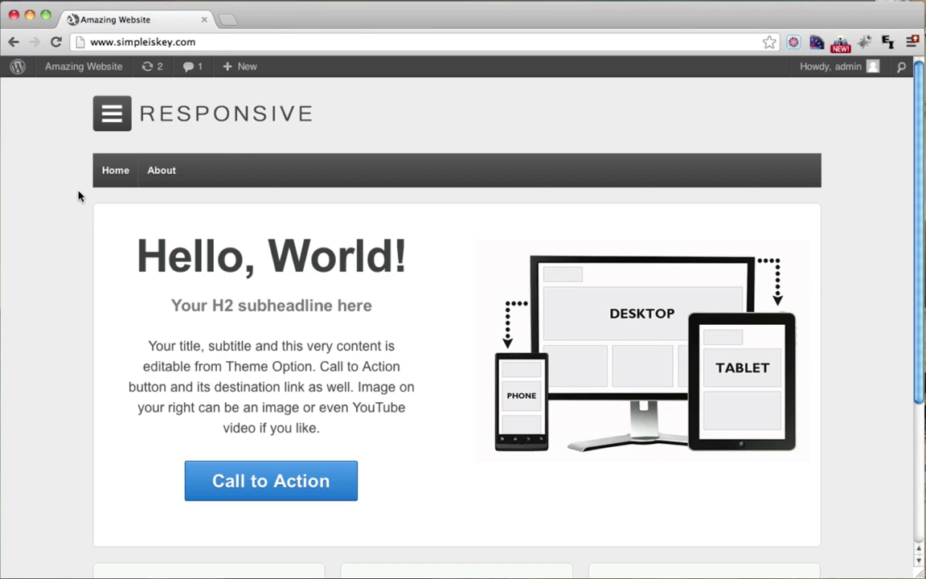
Step: Go from the site's homepage to the WordPress admin Dashboard via the site-name menu
mouse_move(69, 69)
left_click(72, 95)
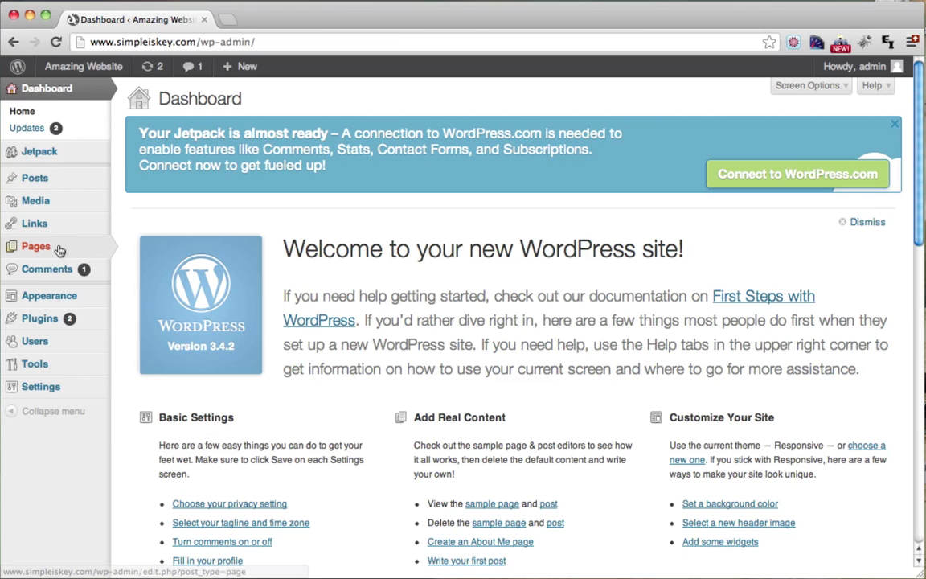
mouse_move(58, 244)
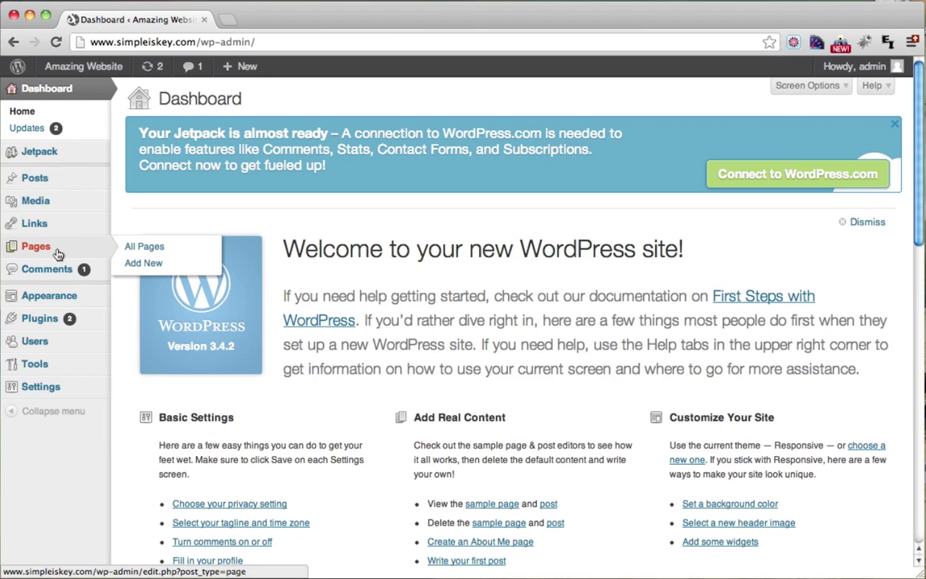
Step: Add a new page named 'Contact' and publish it at /contact/
left_click(159, 271)
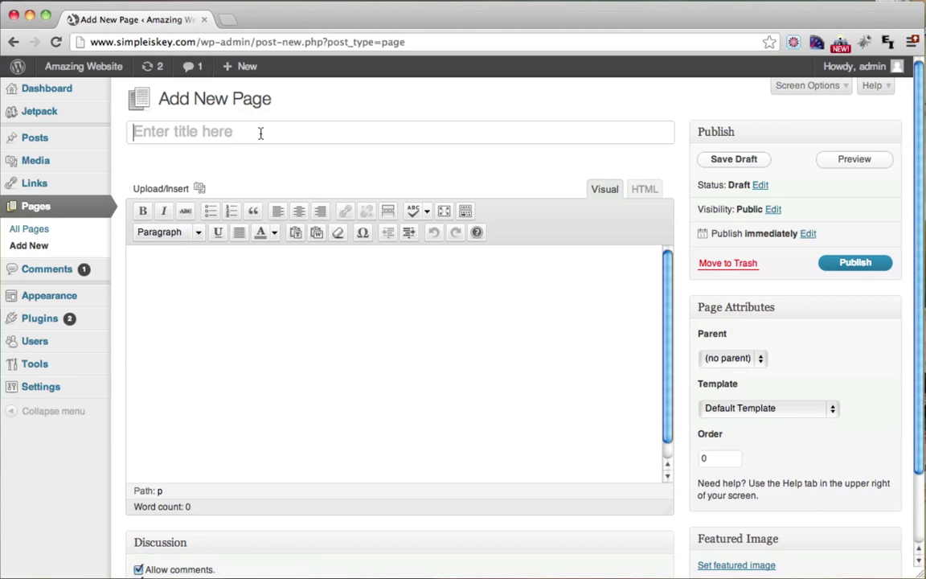
type("Contact")
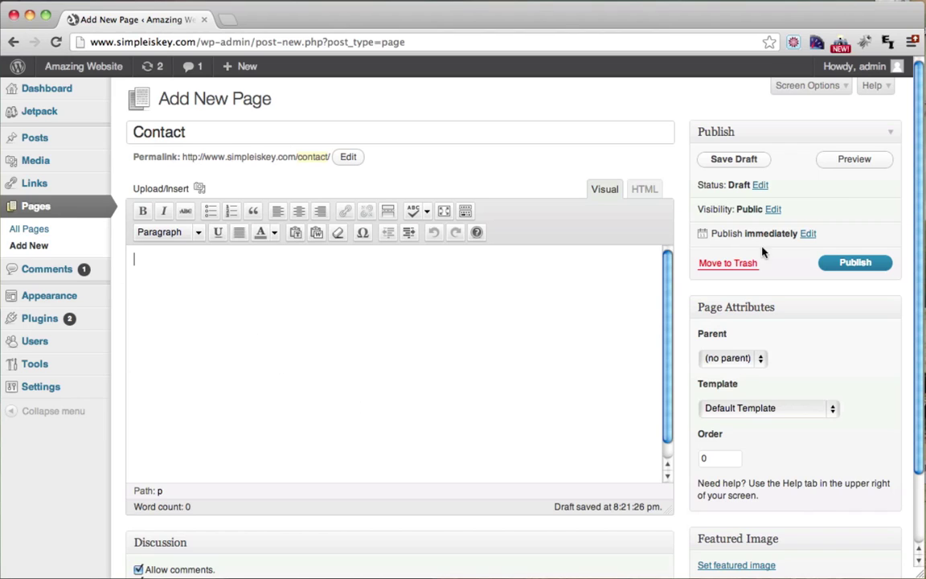
left_click(843, 265)
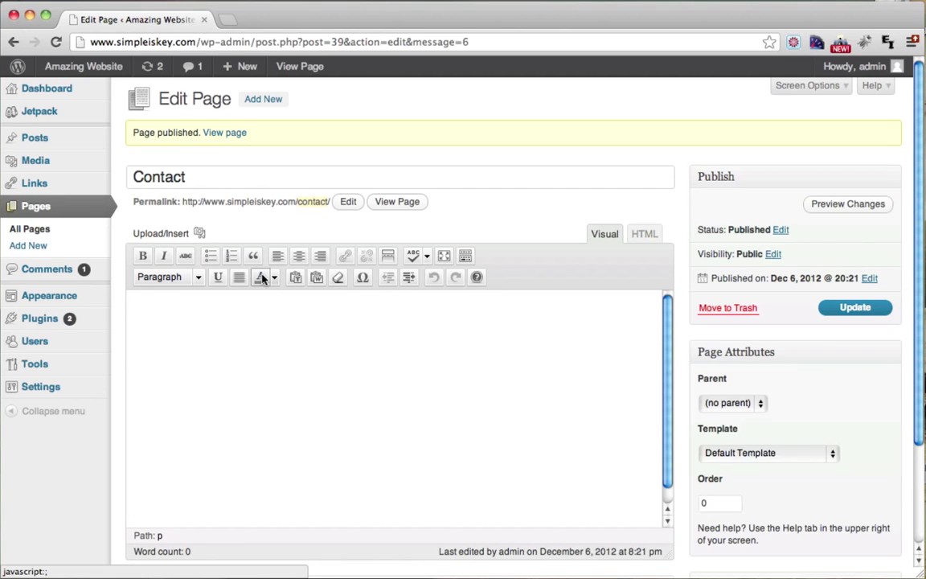
Step: Go to the Plugins screen and its Add New page
mouse_move(60, 100)
mouse_move(74, 75)
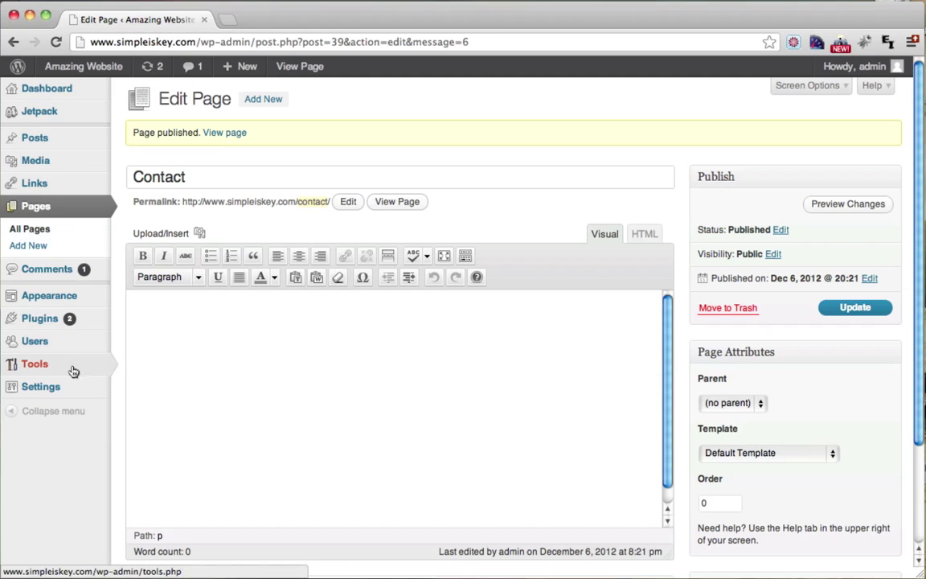
mouse_move(46, 328)
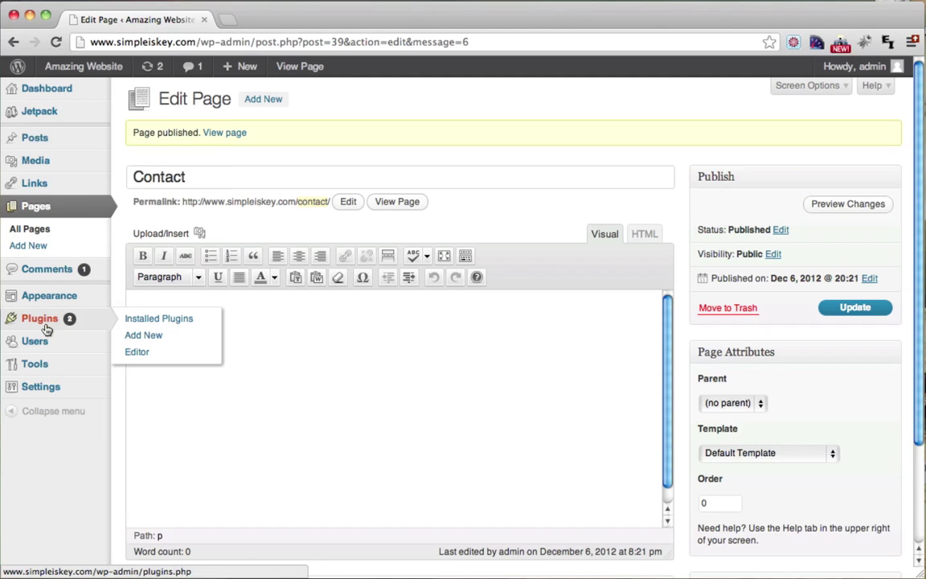
left_click(41, 327)
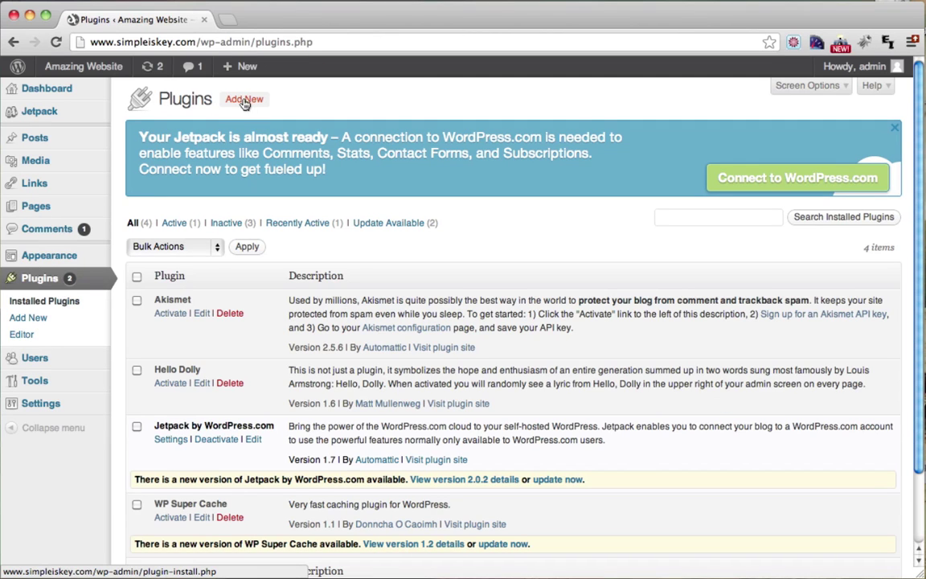
left_click(245, 101)
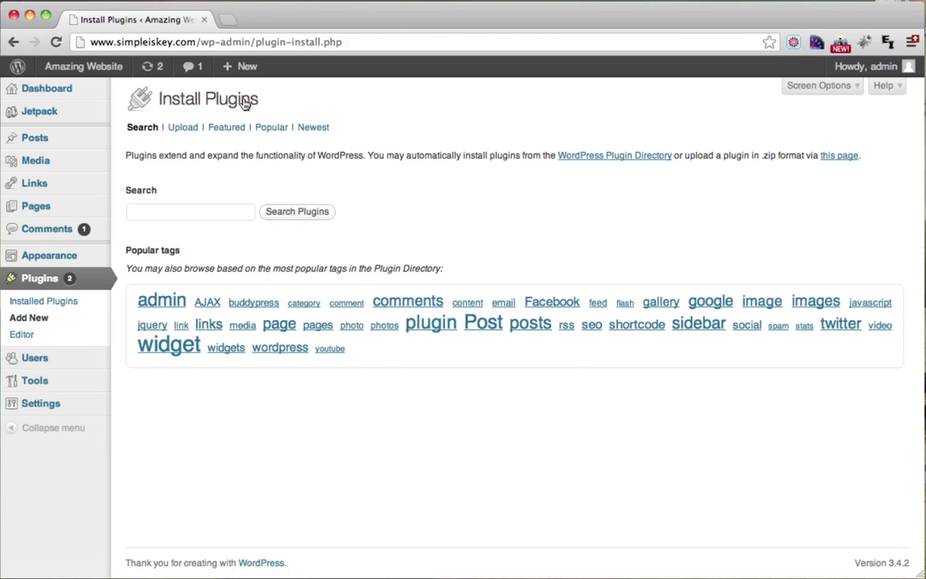
Step: Search the plugin directory for 'contact form 7'
left_click(192, 210)
type("c")
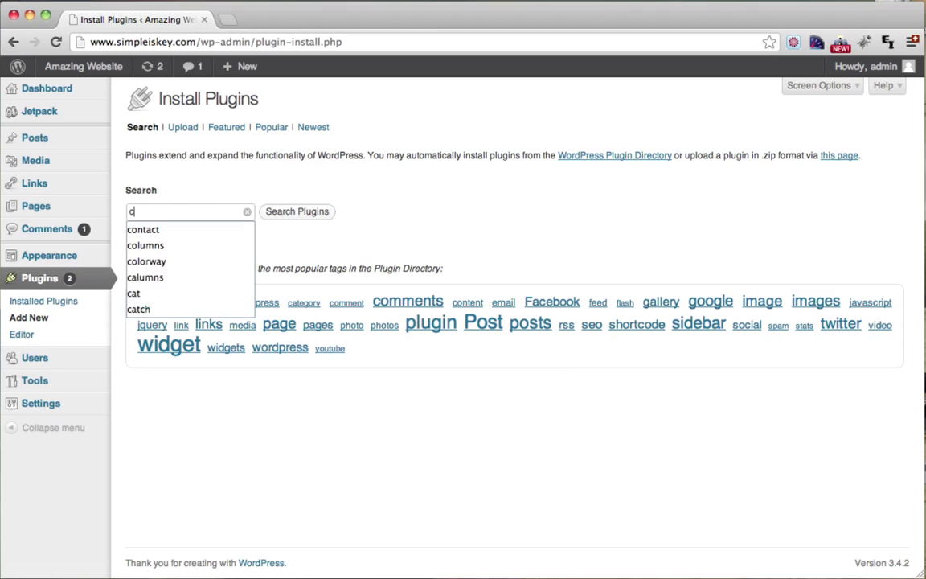
type("ontact")
key("Down")
key("Down")
key("Down")
key("Return")
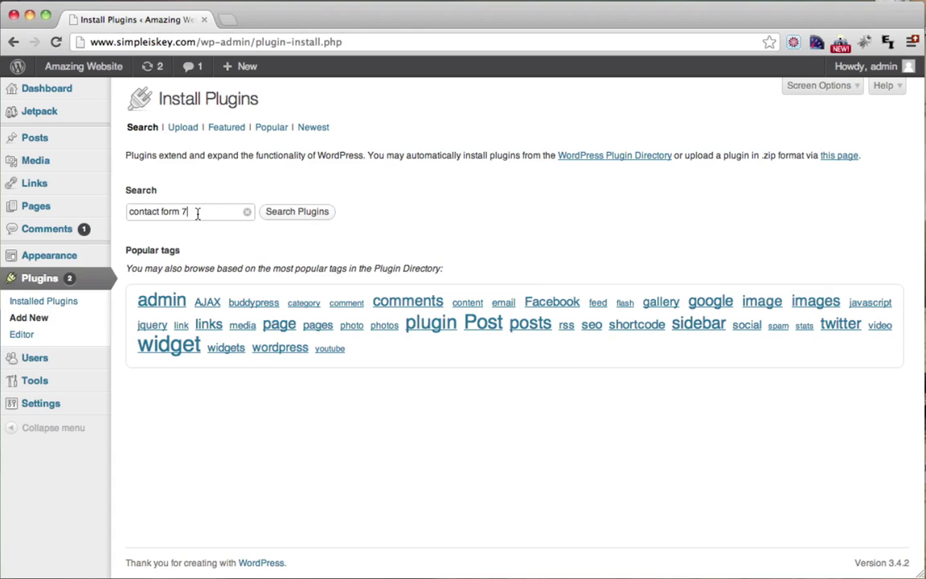
left_click_drag(196, 213, 117, 211)
left_click(198, 211)
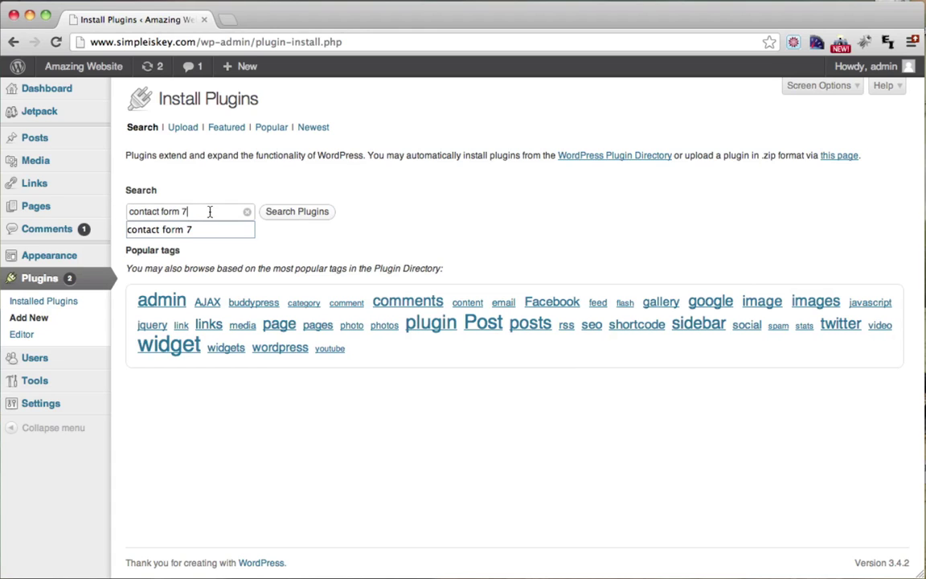
left_click(311, 213)
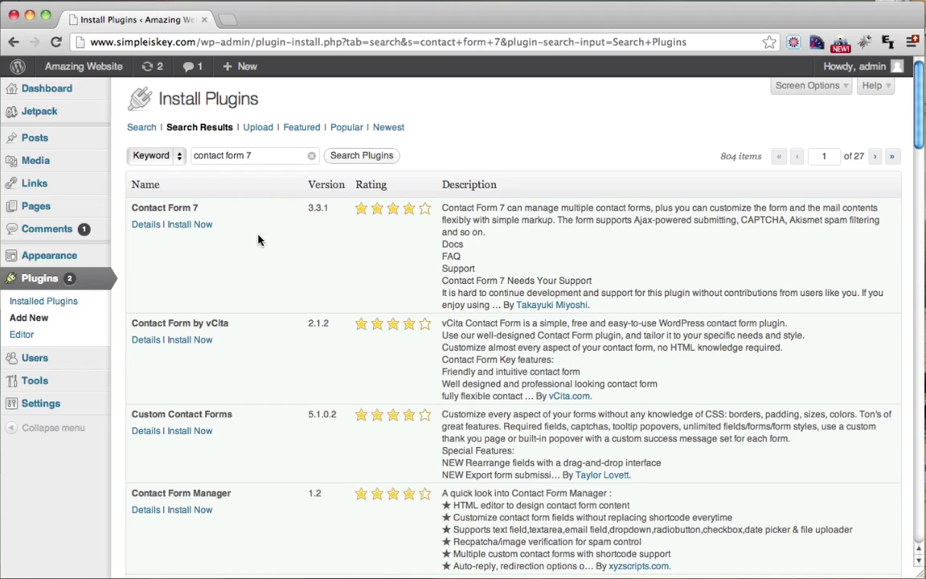
Step: Install Contact Form 7 3.3.1 from its details view and activate it
left_click(147, 227)
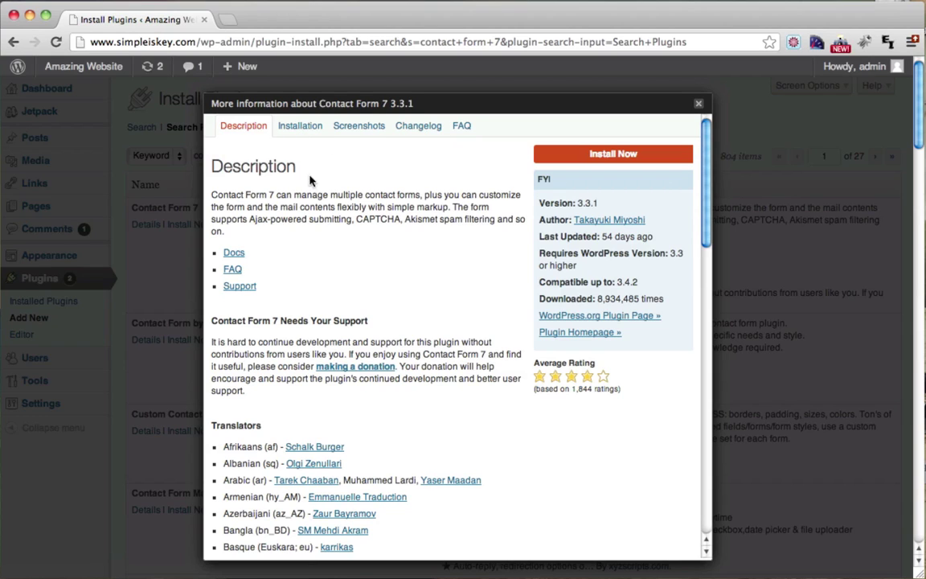
left_click(616, 154)
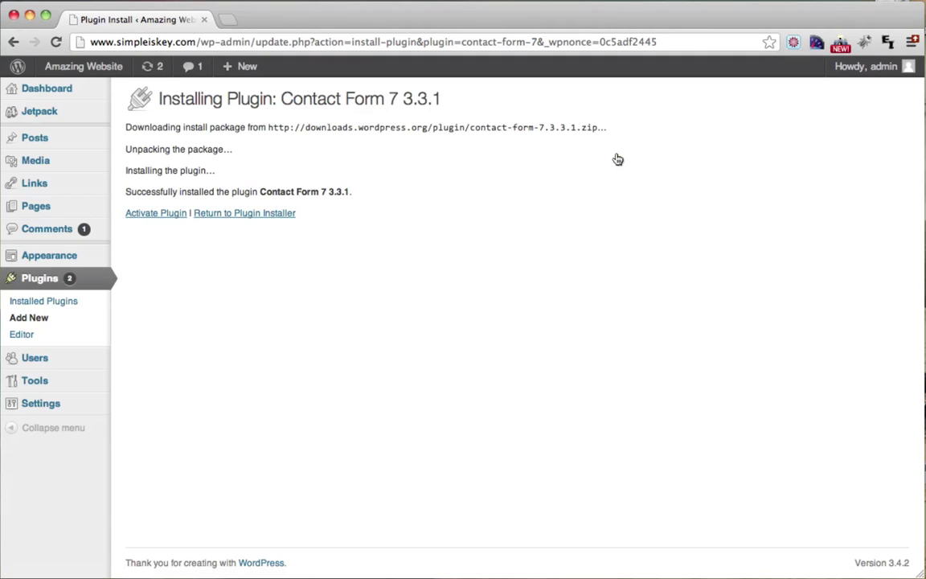
left_click(151, 216)
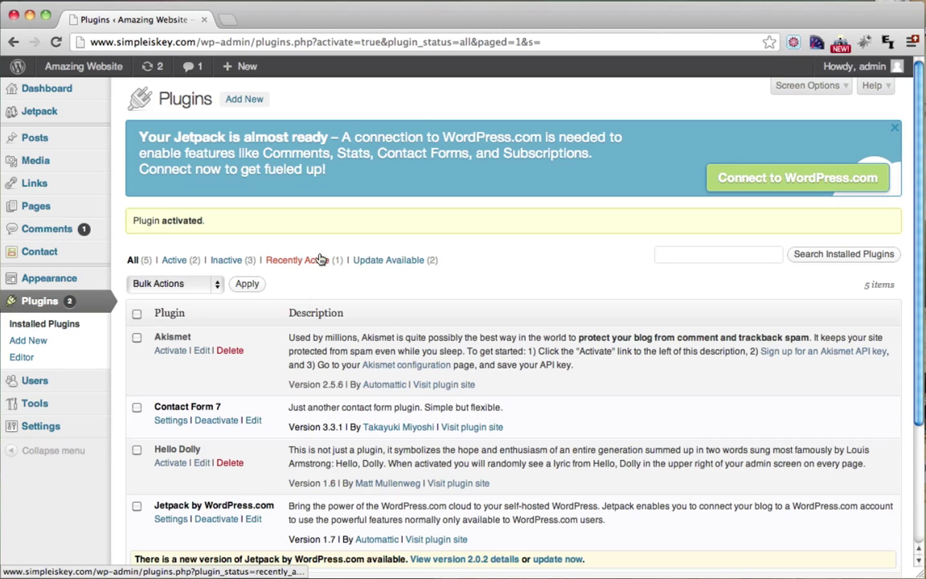
scroll(321, 258, "down", 5)
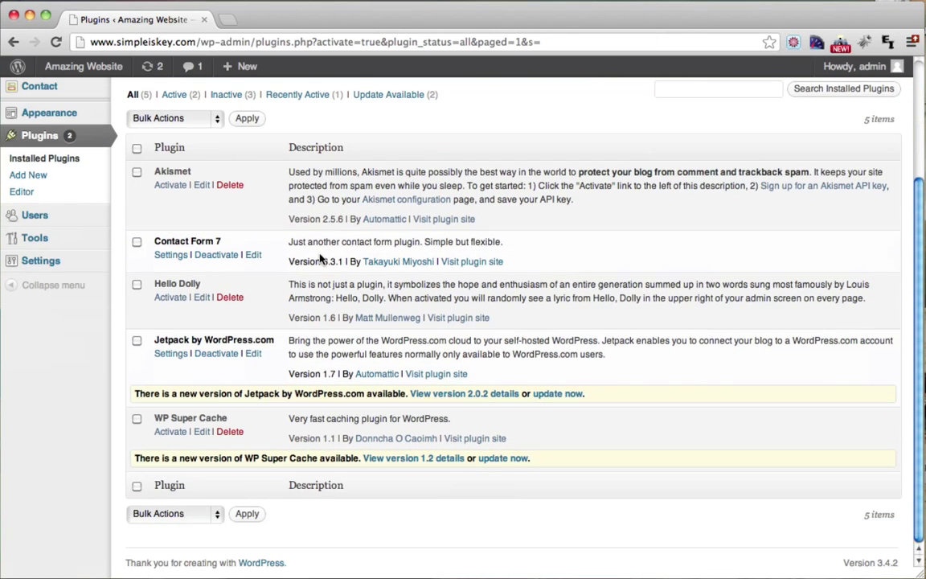
scroll(321, 258, "up", 5)
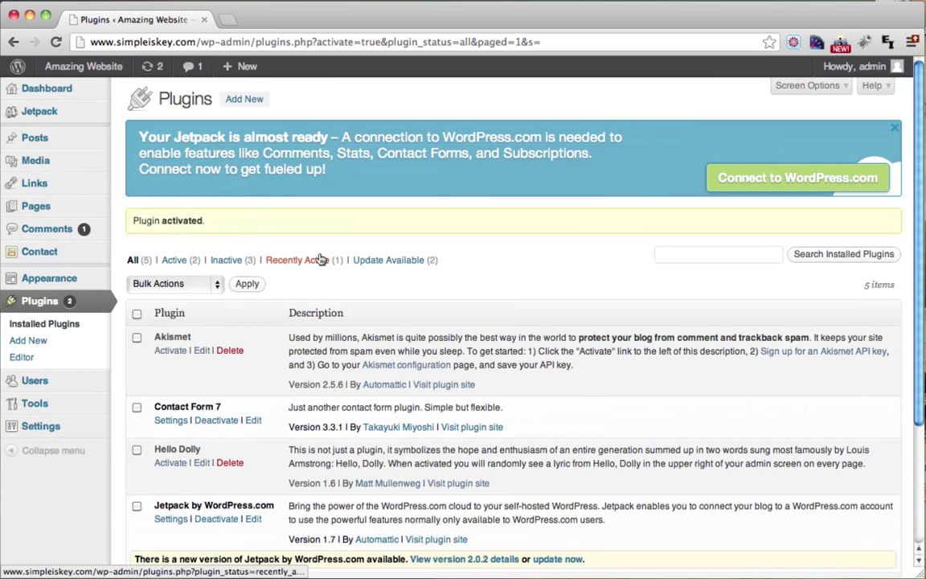
Step: Open Contact form 1 and check the To recipient address in its Mail section
left_click(39, 256)
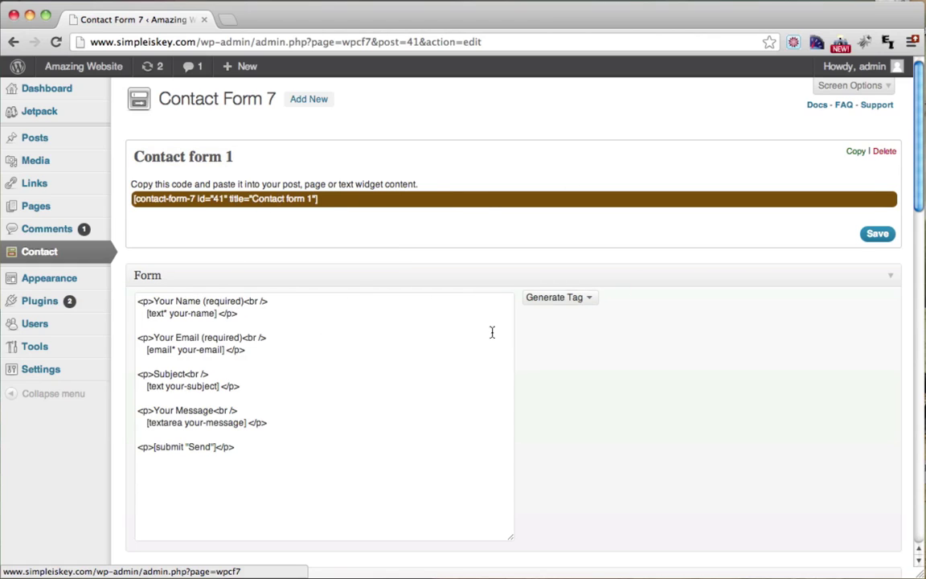
scroll(518, 288, "down", 10)
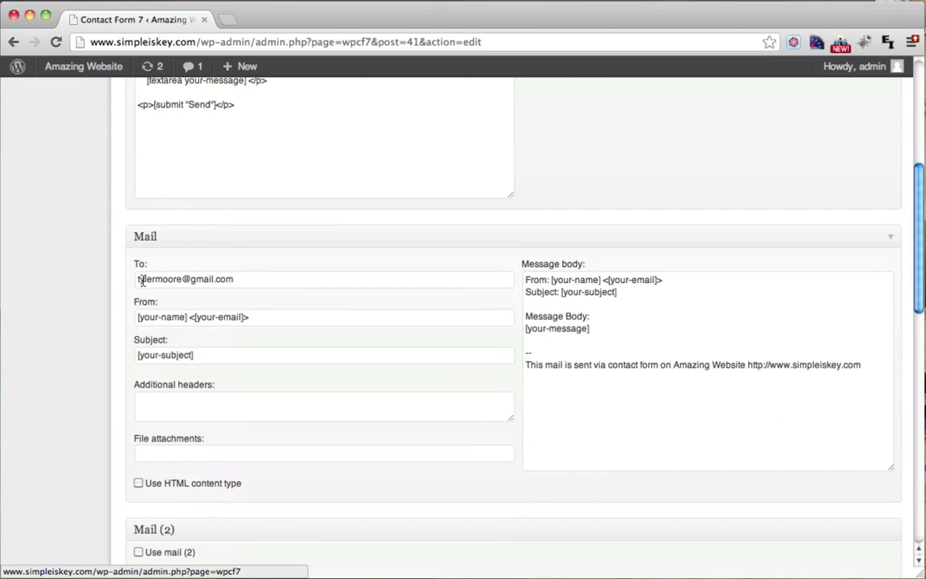
left_click_drag(262, 282, 124, 279)
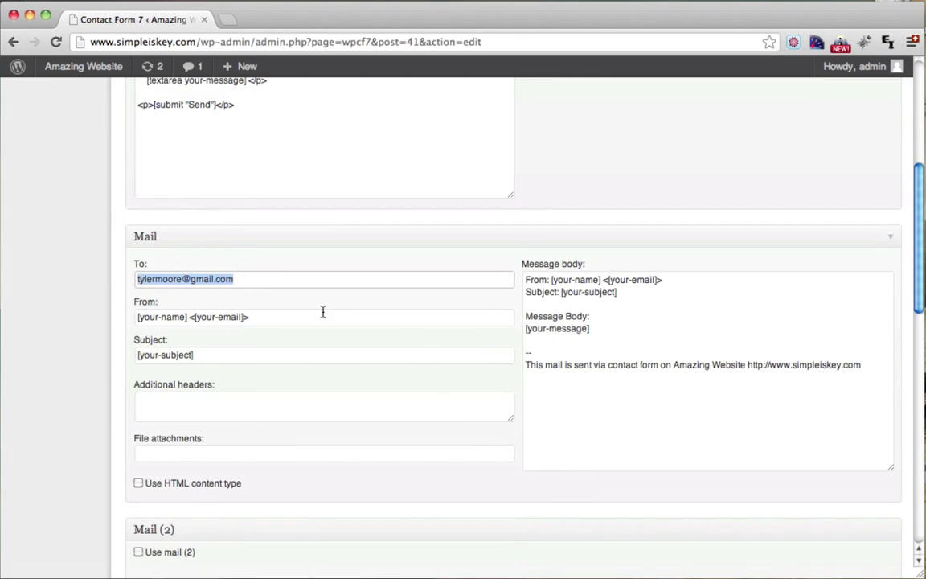
scroll(337, 315, "down", 20)
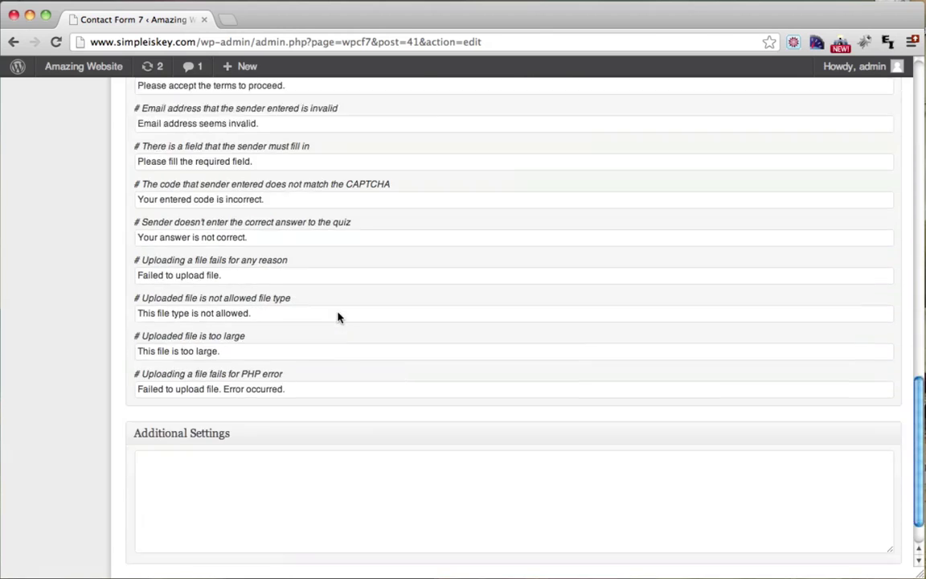
scroll(338, 318, "up", 20)
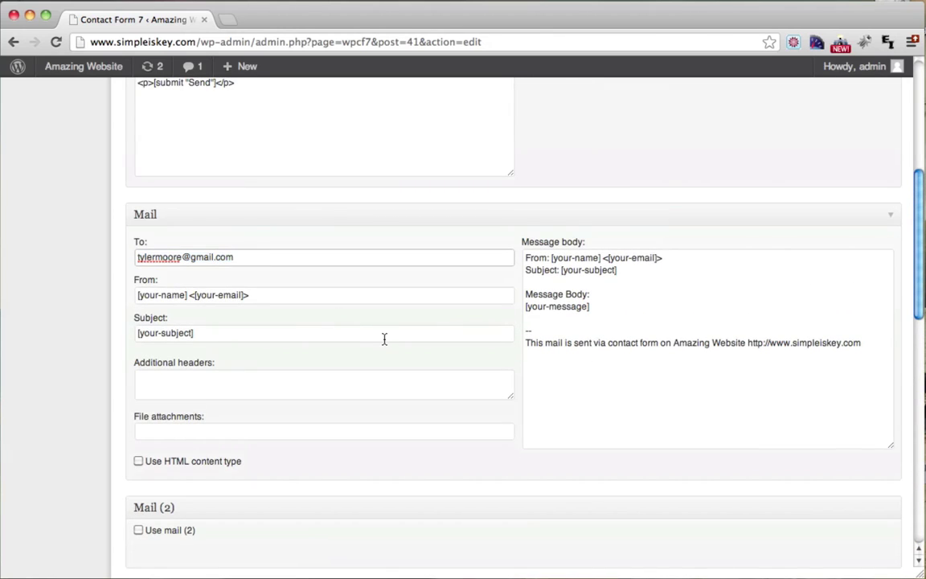
scroll(384, 336, "up", 10)
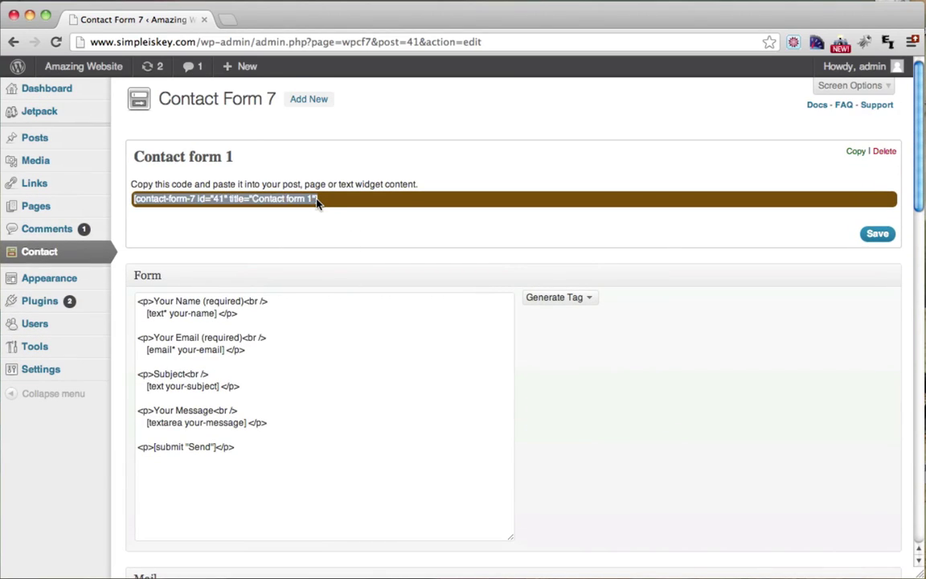
Step: Copy the Contact form 1 shortcode from the form editor
left_click_drag(317, 201, 127, 202)
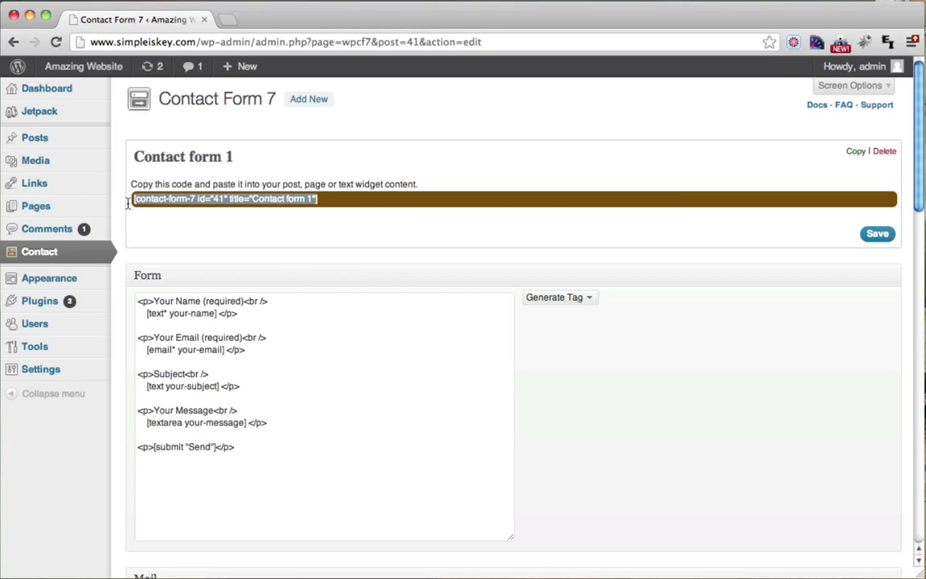
right_click(184, 204)
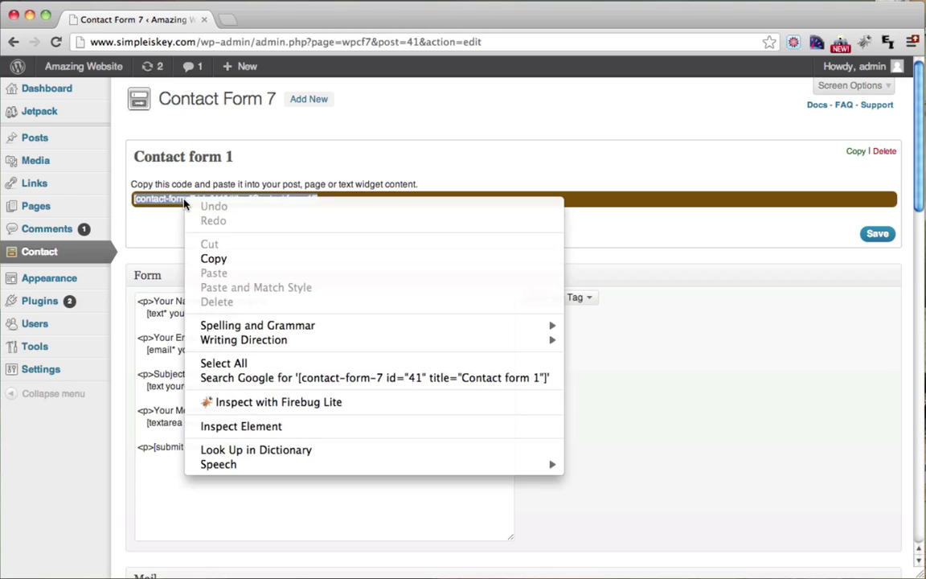
left_click(234, 259)
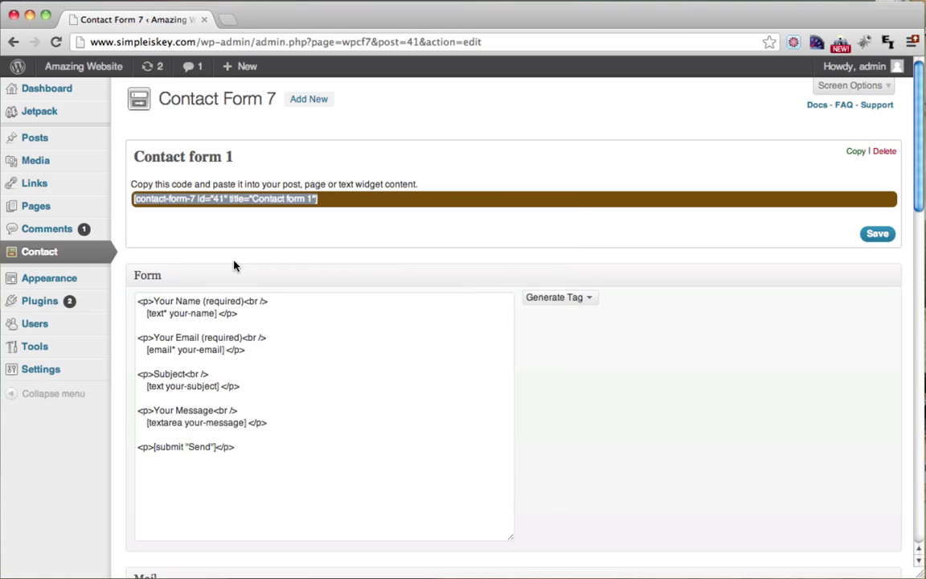
Step: Paste the shortcode into the Contact page body and update the page
left_click(41, 209)
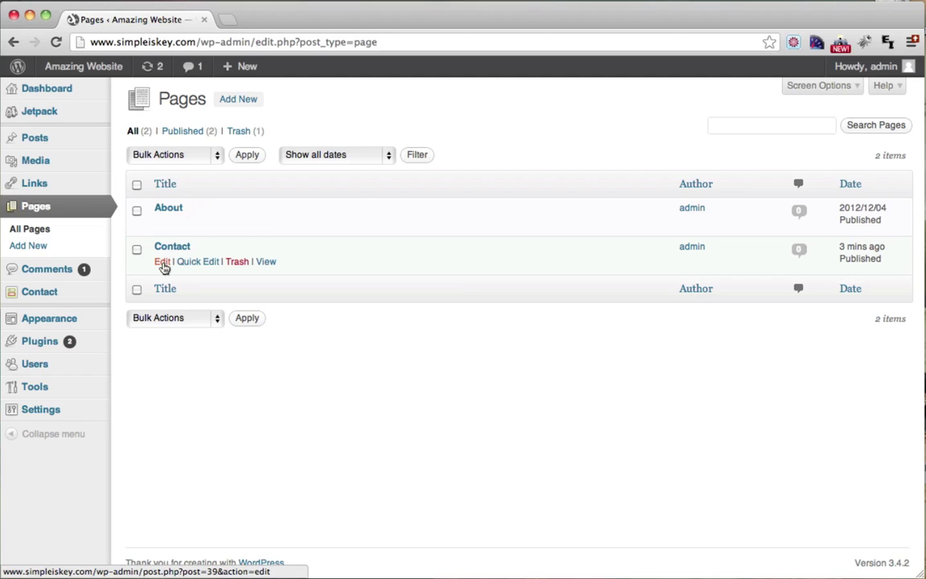
left_click(172, 247)
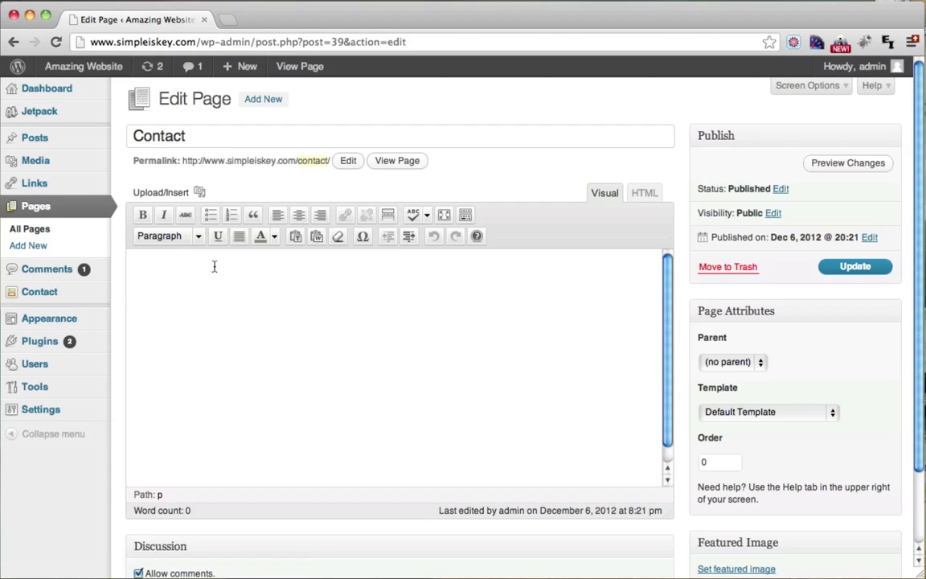
right_click(168, 276)
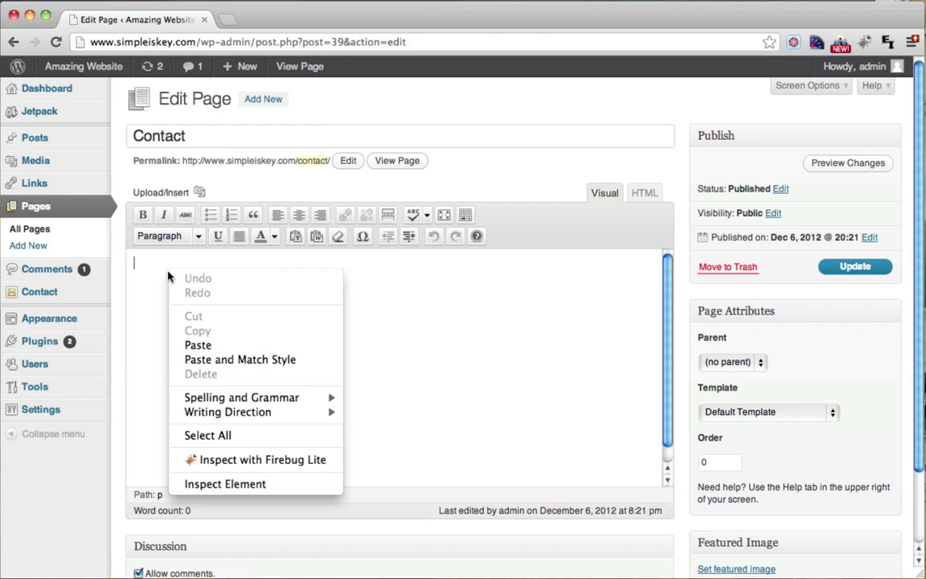
left_click(210, 344)
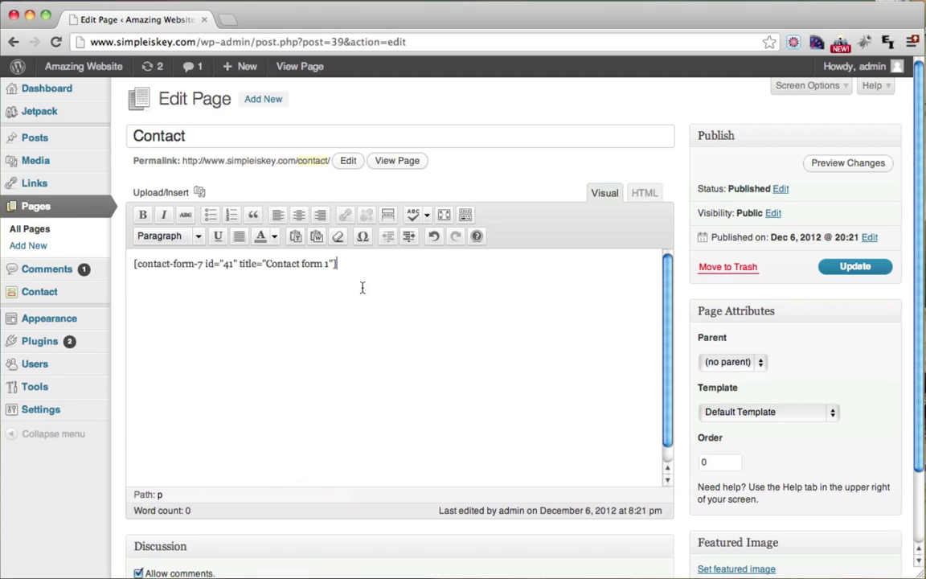
key("super+a")
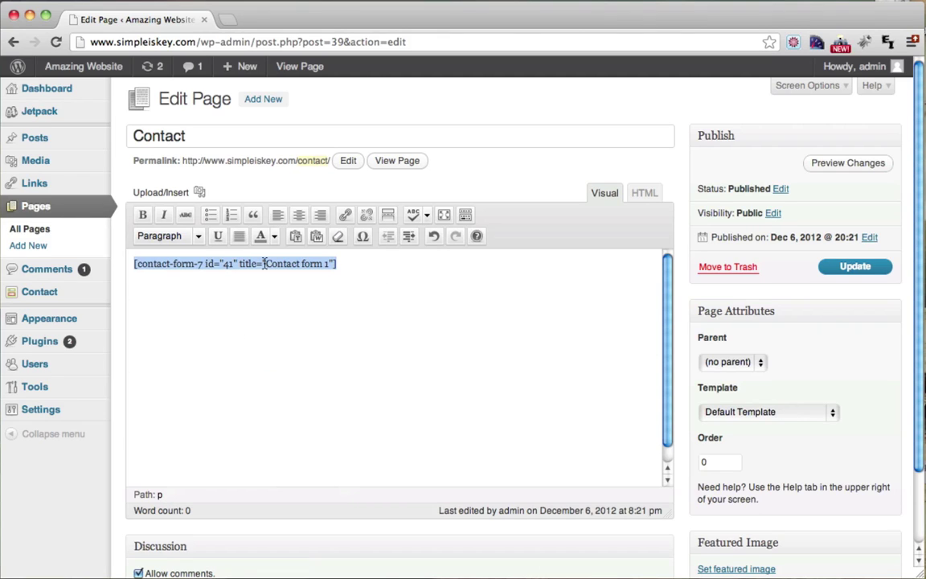
left_click(356, 270)
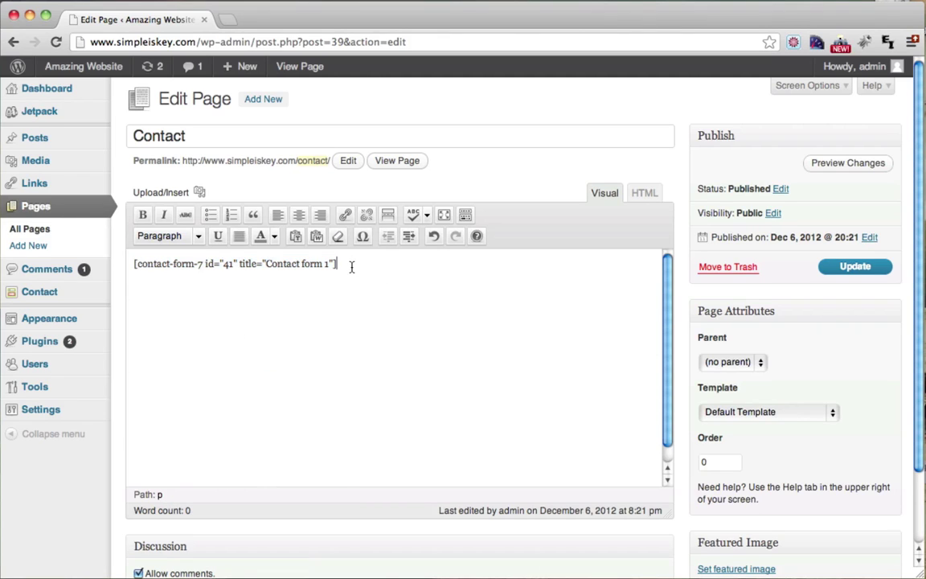
left_click_drag(361, 266, 125, 258)
left_click(392, 289)
left_click(851, 271)
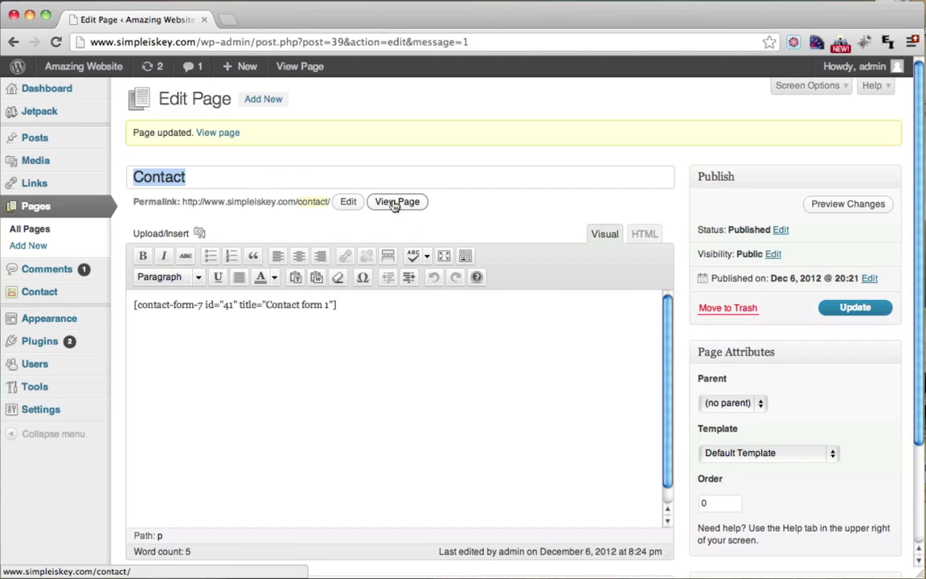
Step: Open the live Contact page and look over the form
left_click(393, 204)
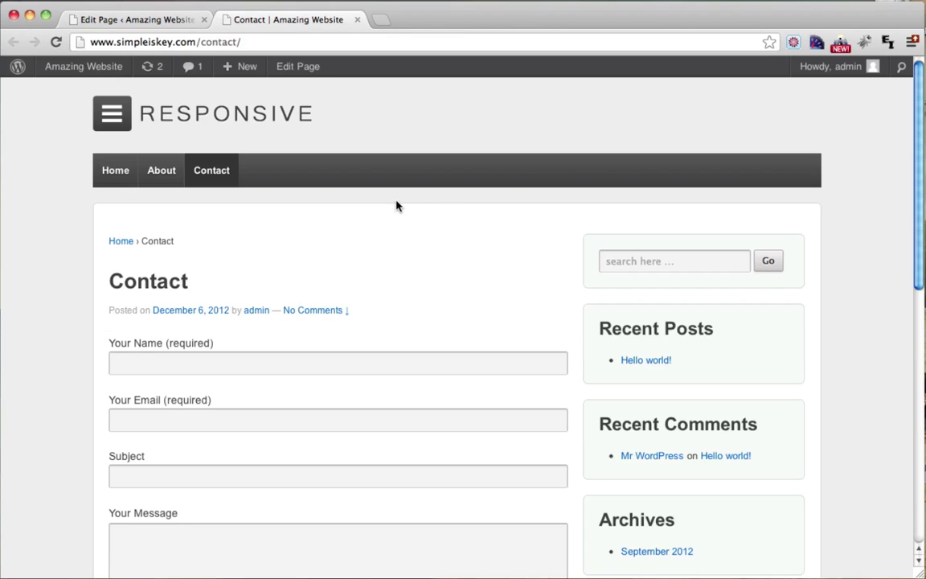
scroll(516, 245, "down", 3)
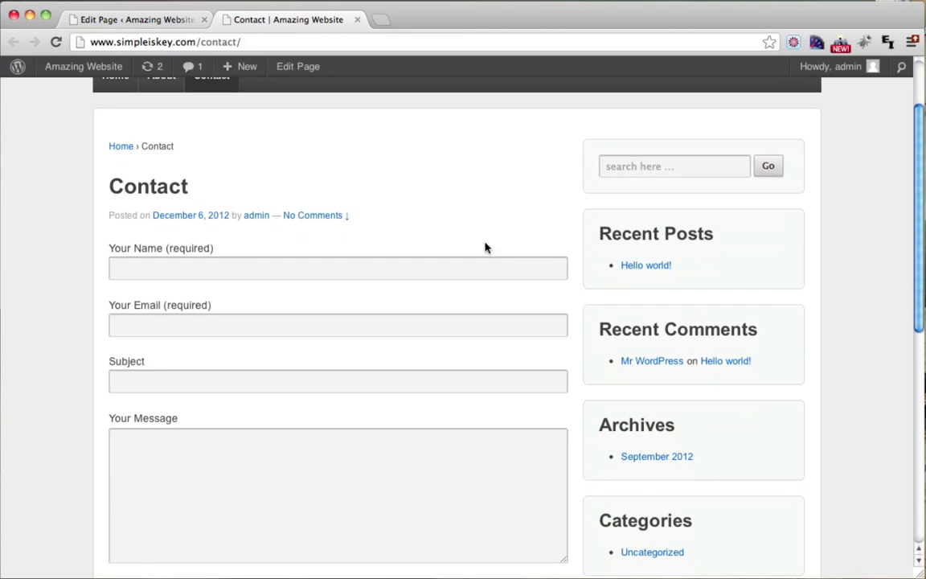
scroll(256, 415, "down", 5)
scroll(256, 413, "up", 7)
Step: Fill in a name, e-mail address, subject 'Hello' and a short message, then send
left_click(199, 336)
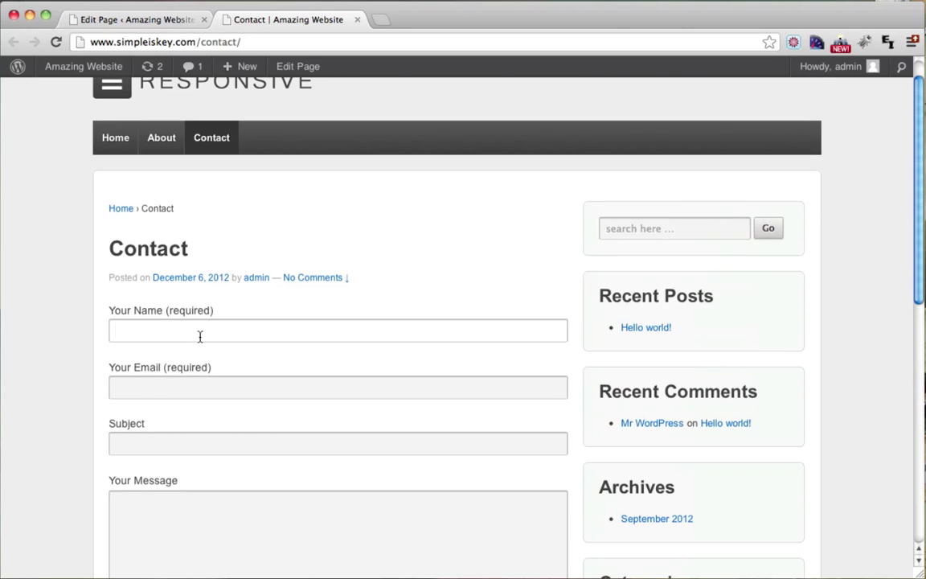
type("Tyler")
key("Tab")
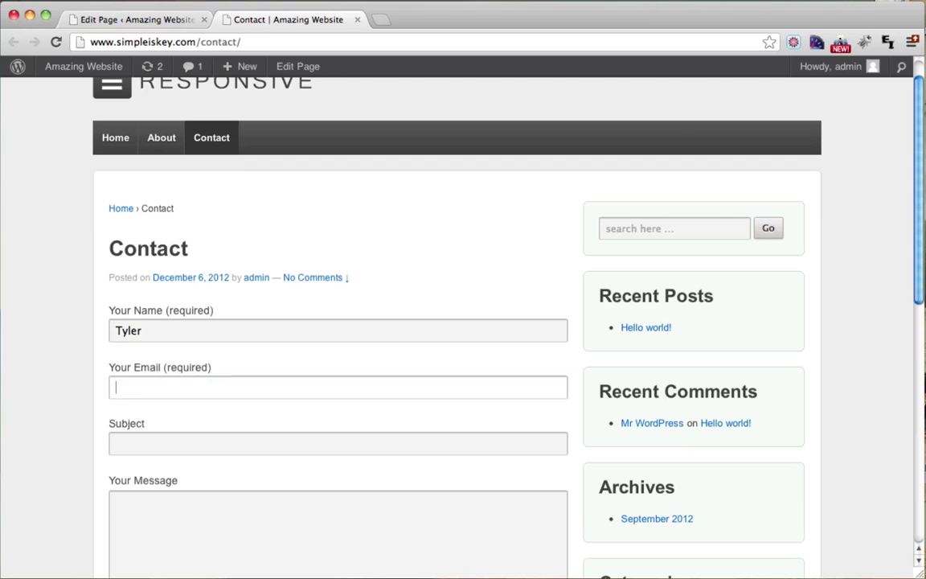
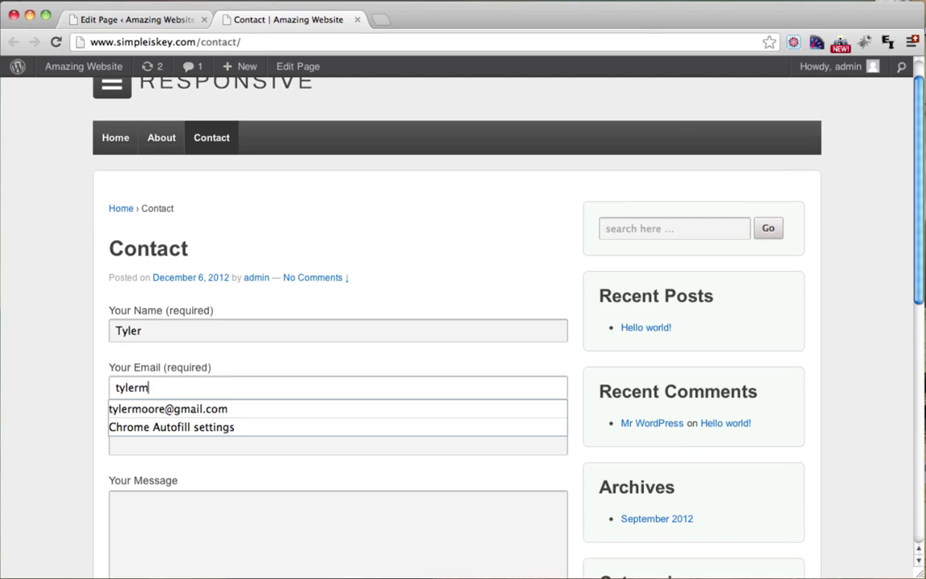
key("Tab")
type("Hel")
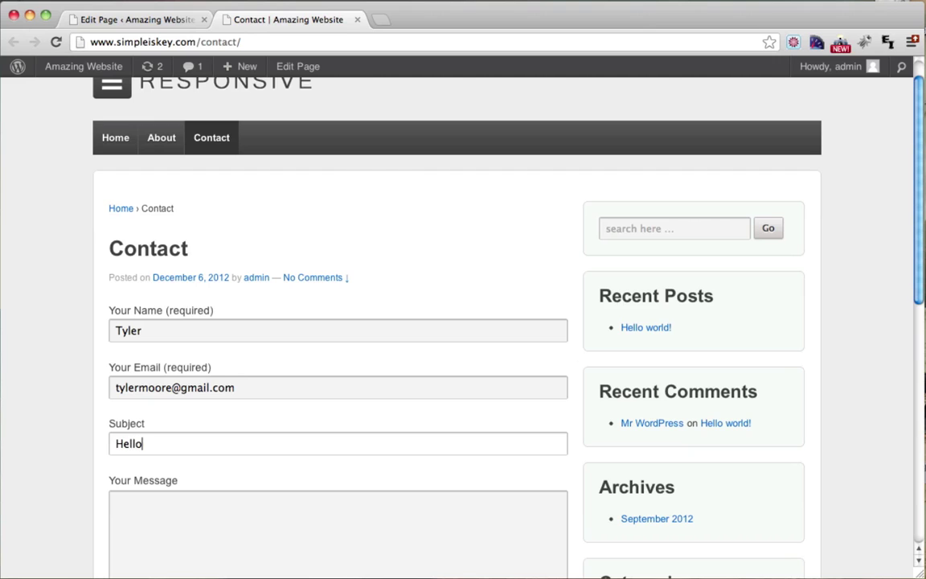
key("Tab")
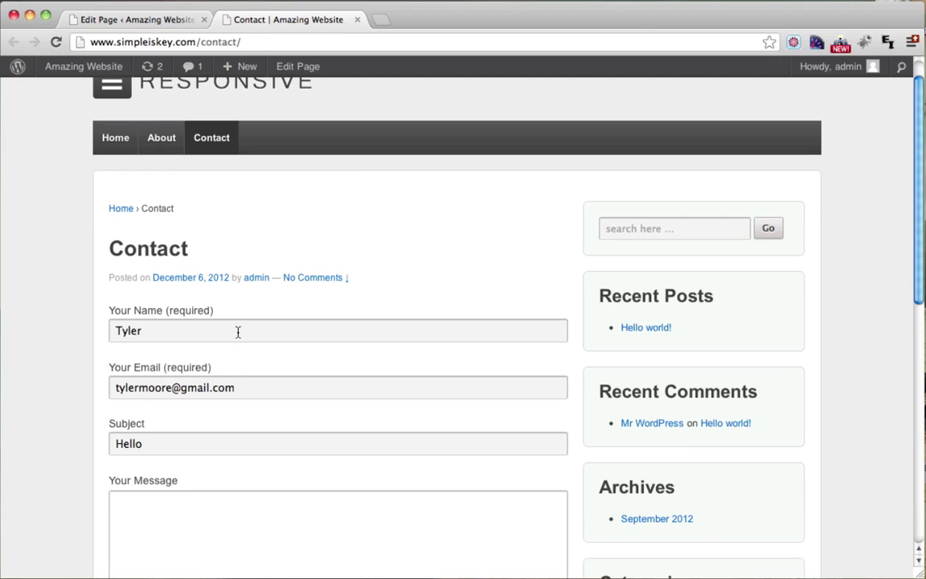
scroll(271, 329, "down", 5)
type("Hey Tyler!!")
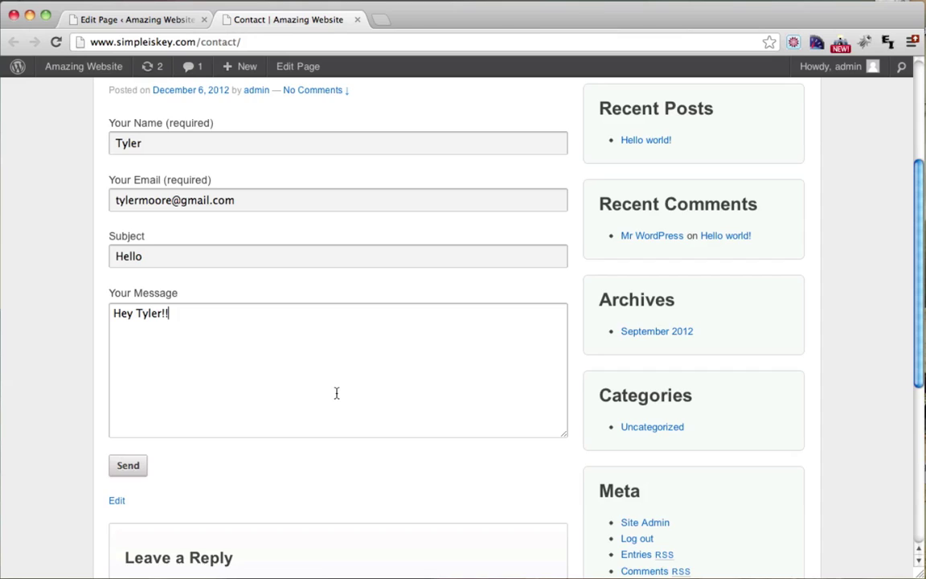
scroll(335, 393, "up", 1)
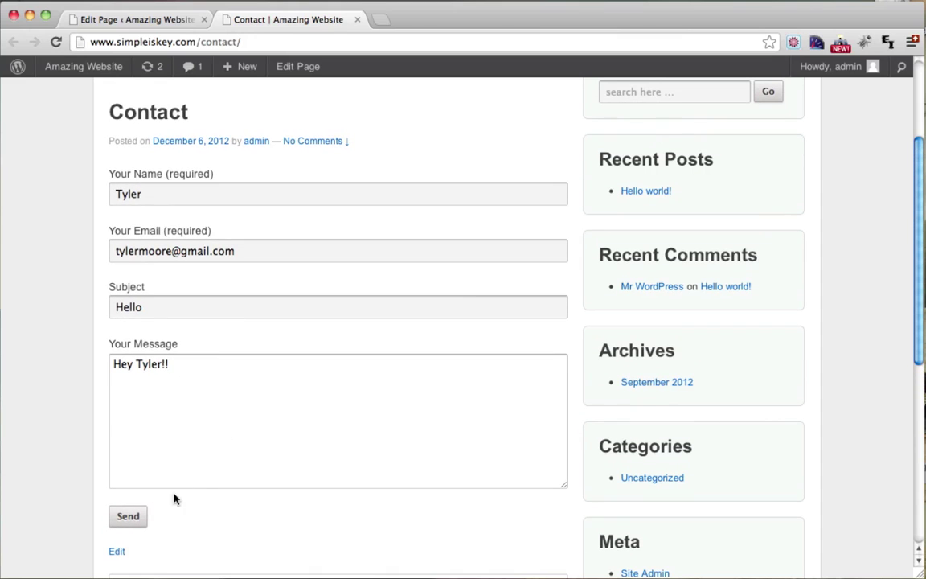
left_click(130, 518)
Step: Check the sent-successfully confirmation shown below the form
scroll(133, 526, "down", 1)
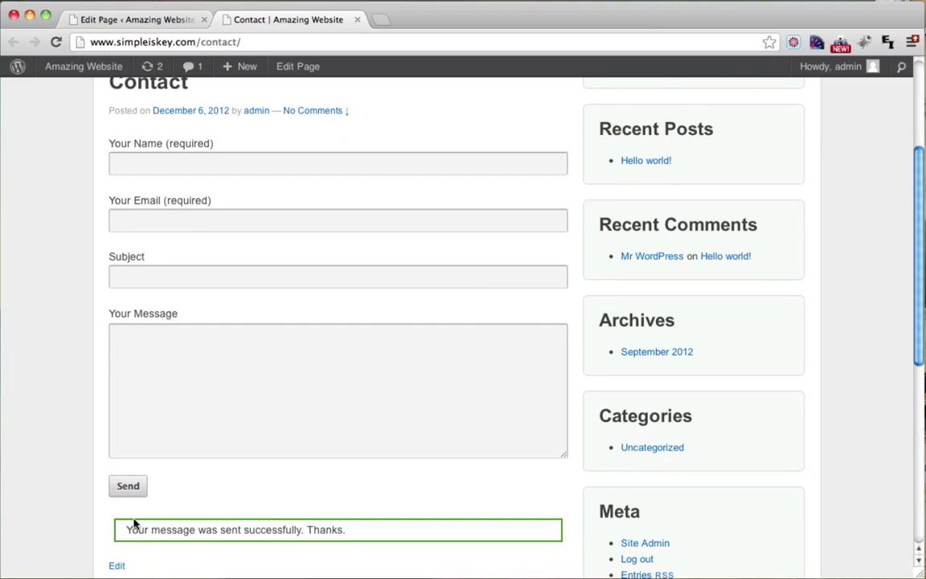
left_click_drag(127, 530, 345, 532)
scroll(345, 530, "up", 3)
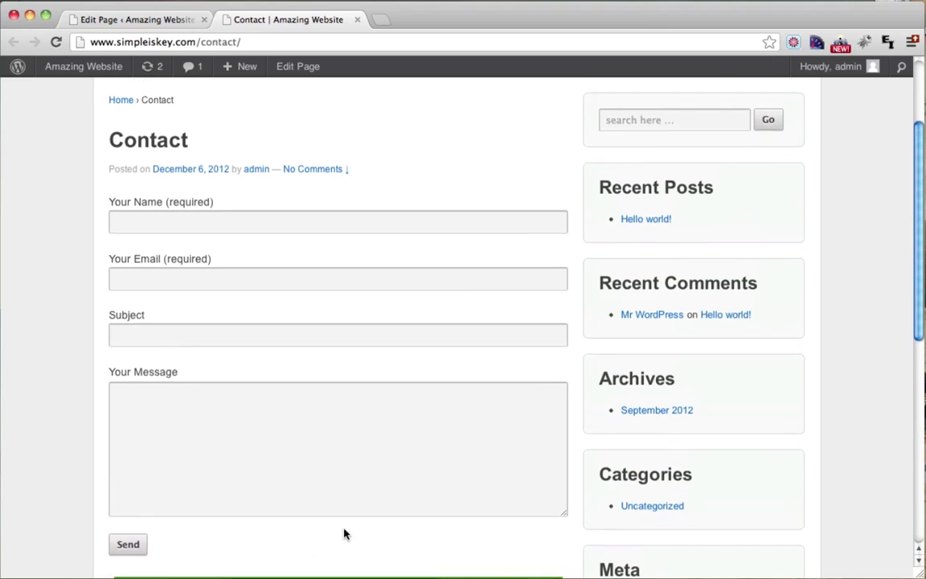
scroll(345, 532, "down", 4)
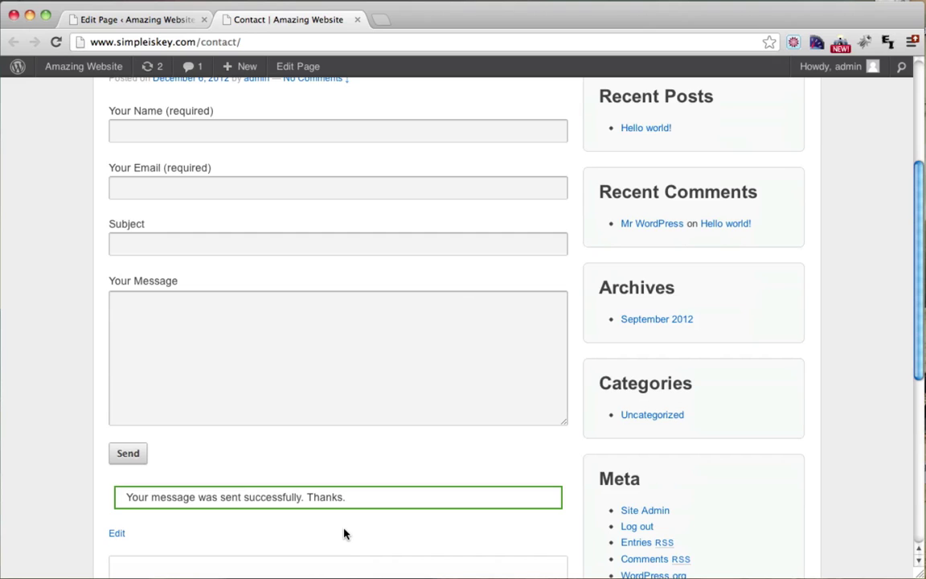
scroll(344, 532, "up", 5)
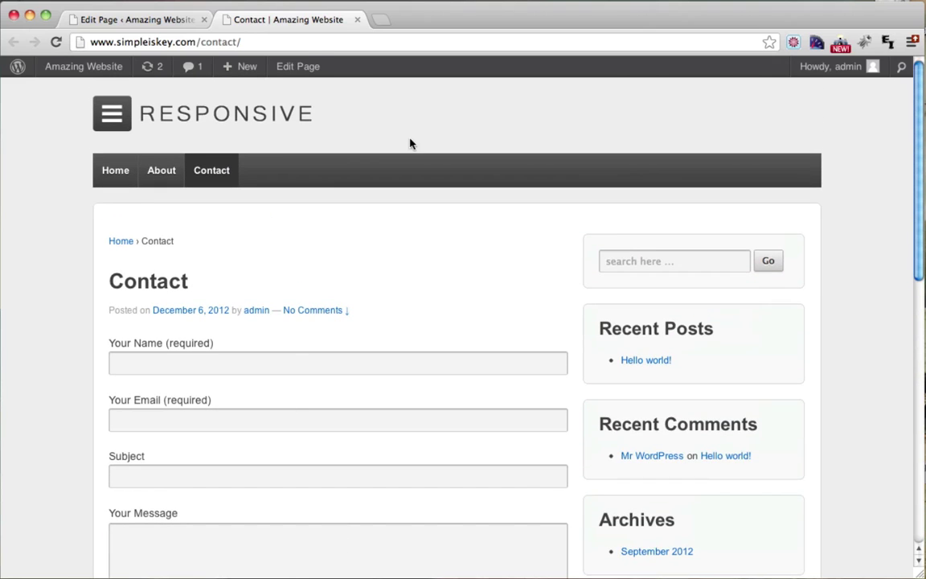
scroll(349, 263, "down", 2)
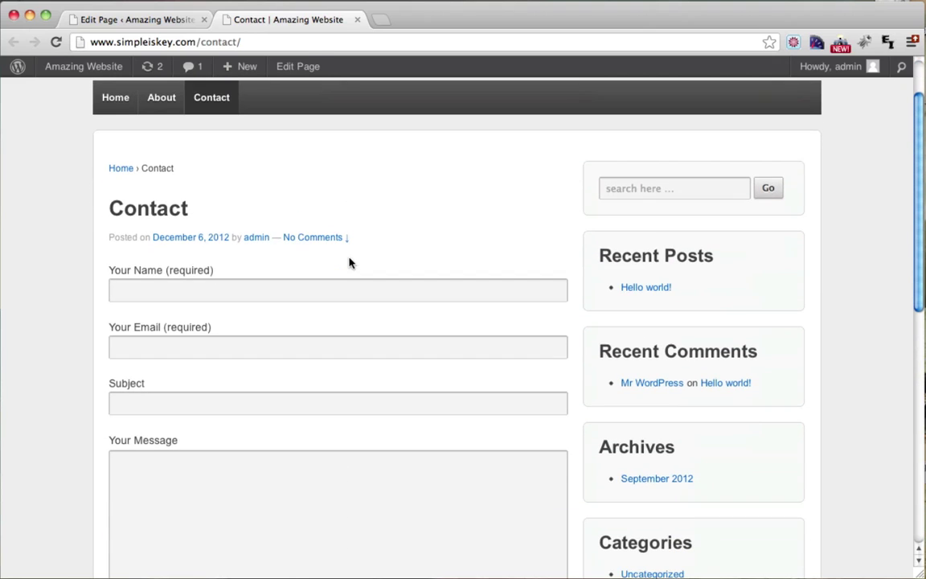
Step: Open Gmail in a new tab and mark the Hello message in Spam as not spam
left_click(381, 26)
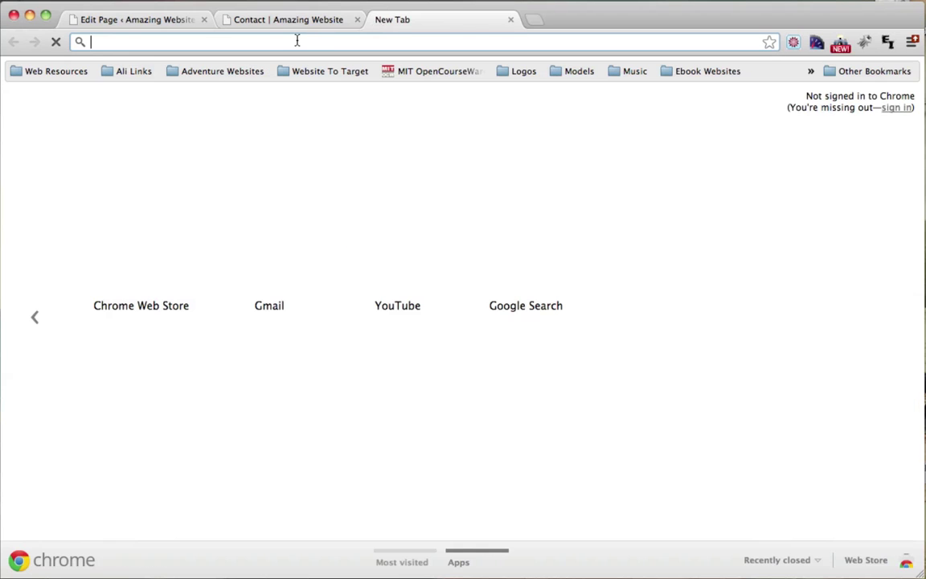
type("www.gmail")
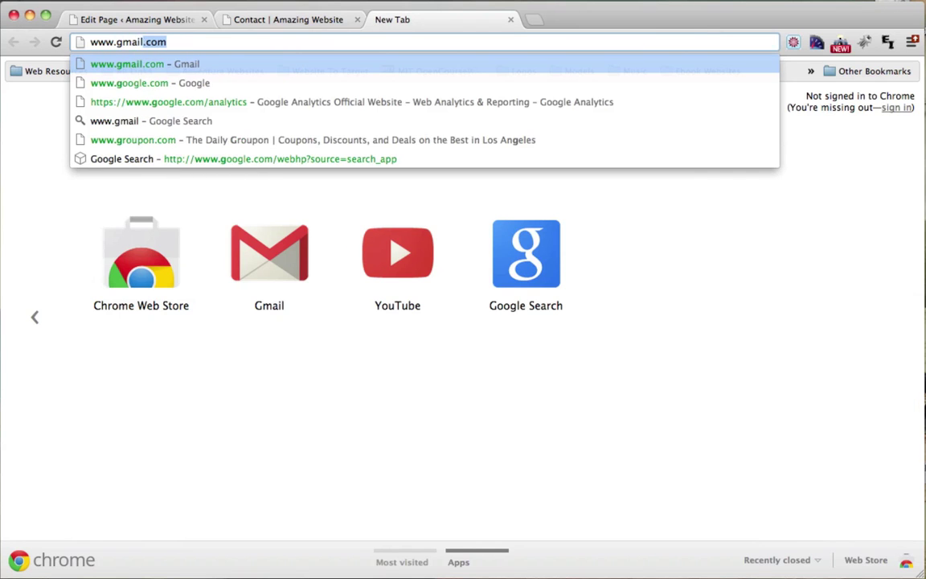
key("Return")
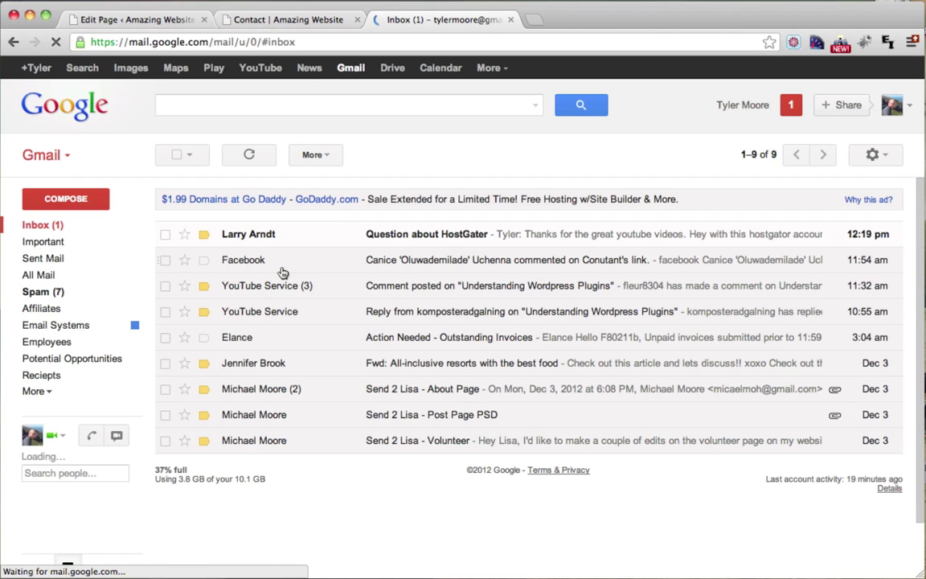
left_click(45, 291)
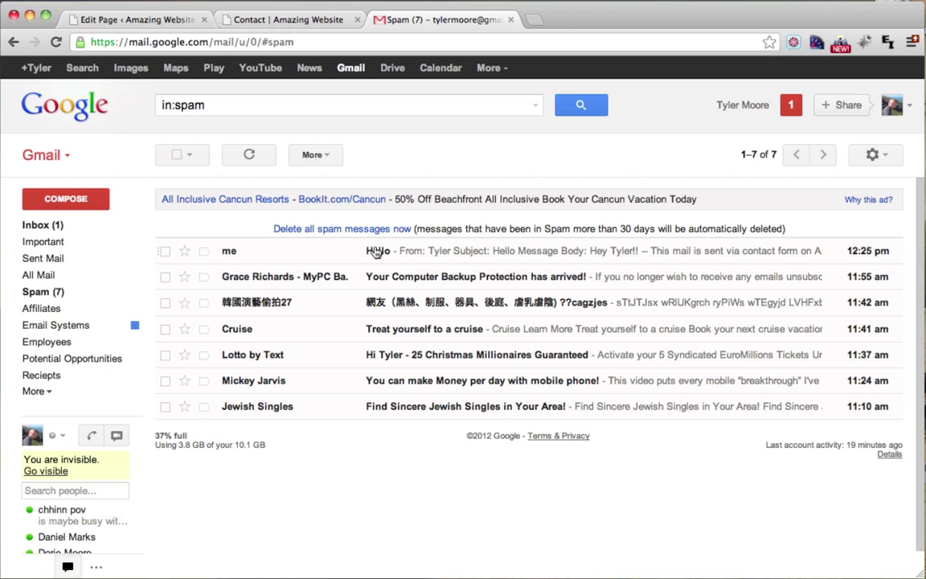
left_click(165, 252)
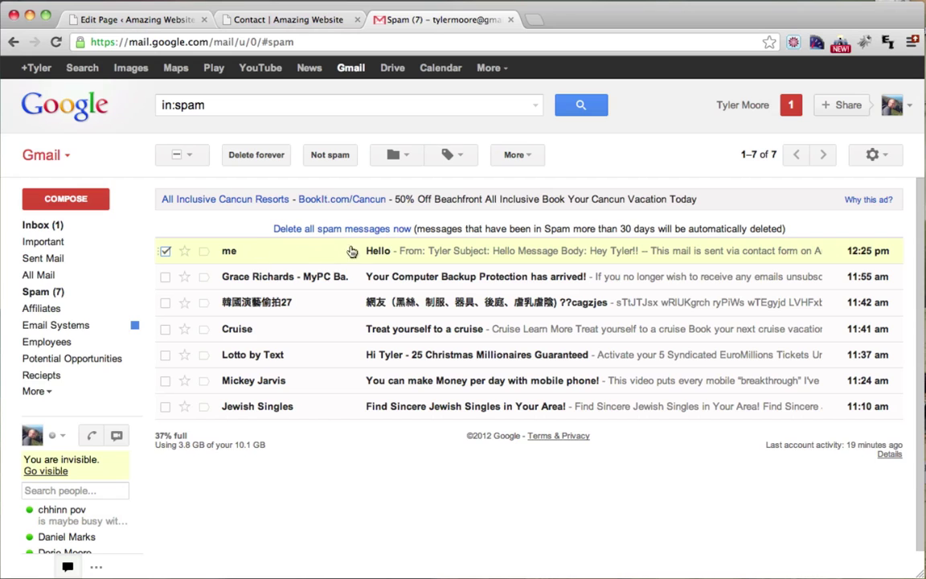
left_click(333, 156)
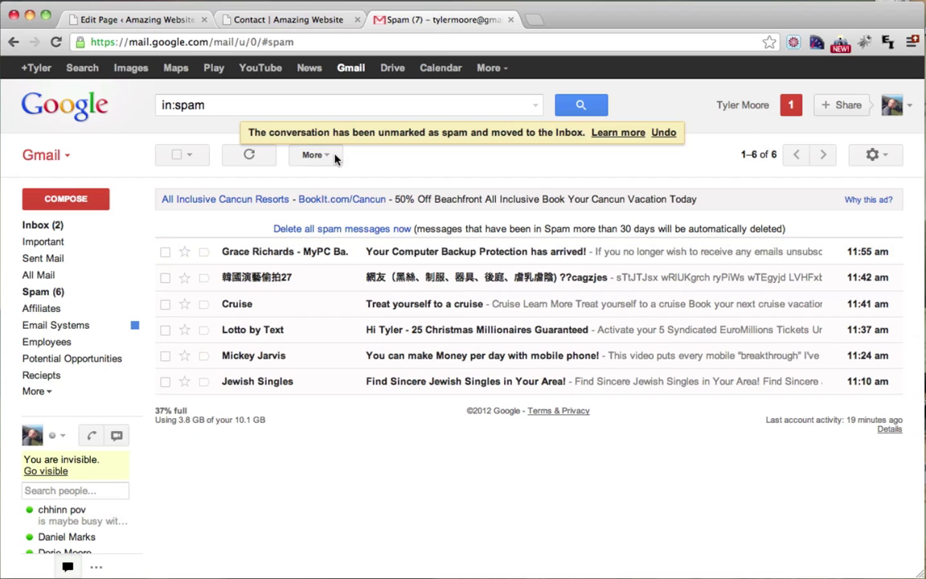
Step: Read the Hello message's subject and body in the Inbox, then return to the Contact tab
left_click(50, 227)
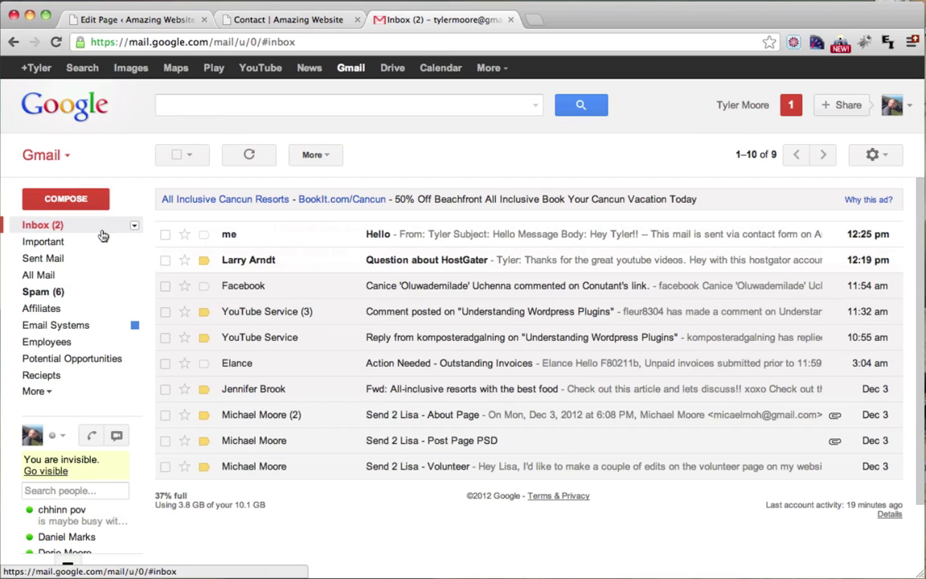
left_click(345, 234)
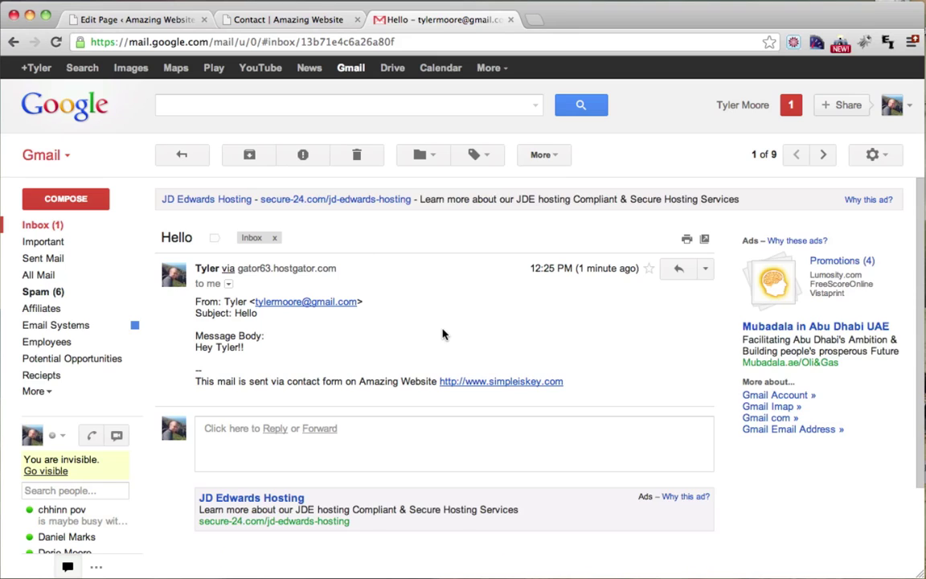
scroll(442, 334, "down", 1)
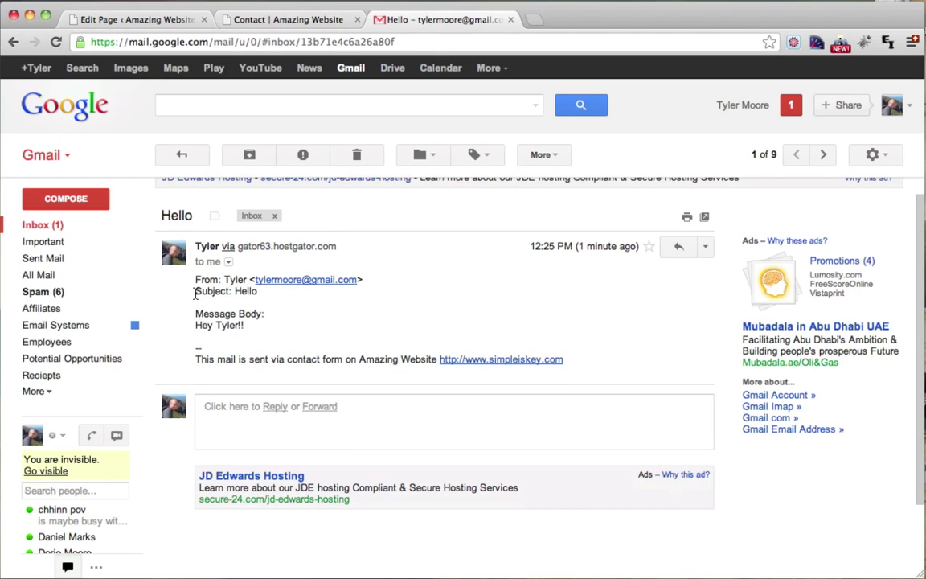
left_click_drag(194, 292, 257, 292)
left_click_drag(196, 313, 251, 327)
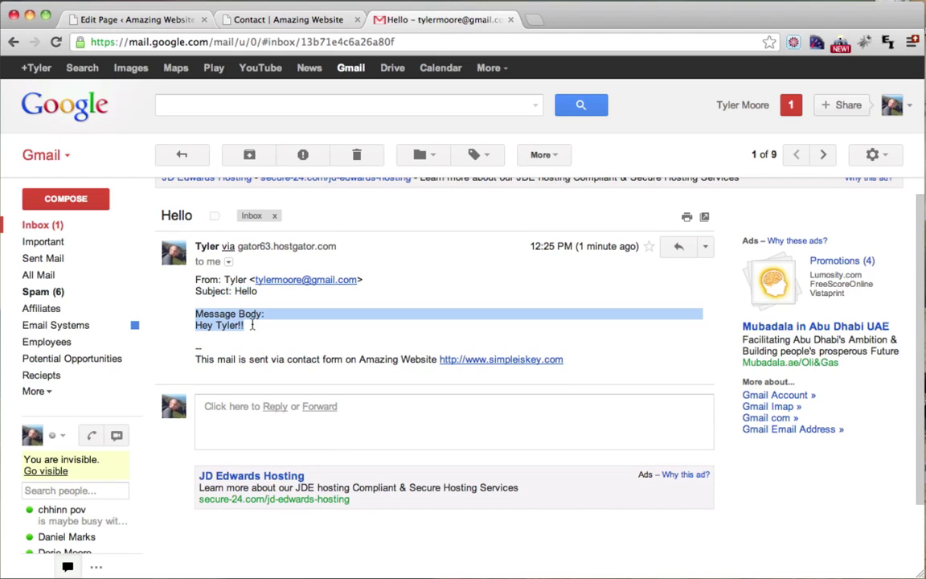
left_click(252, 329)
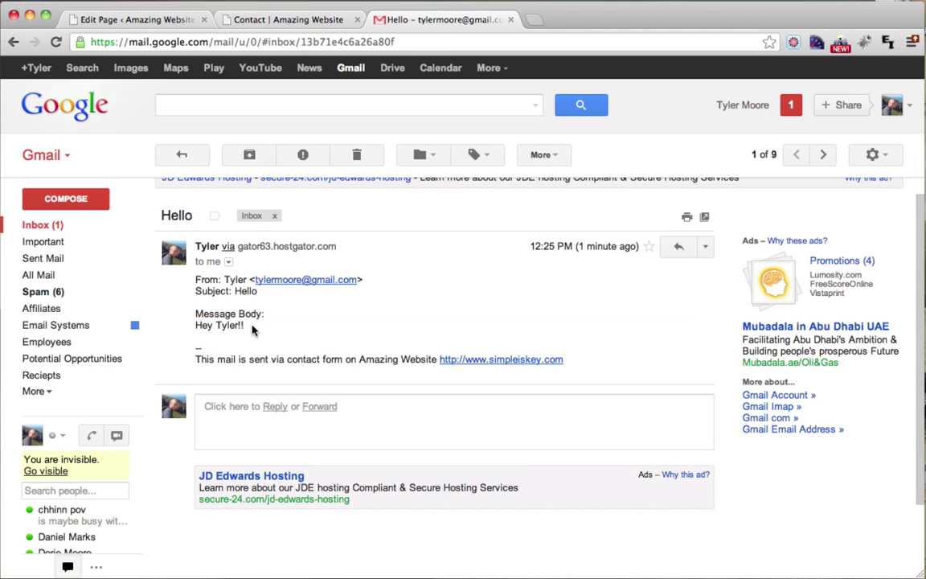
scroll(239, 309, "up", 1)
left_click(285, 19)
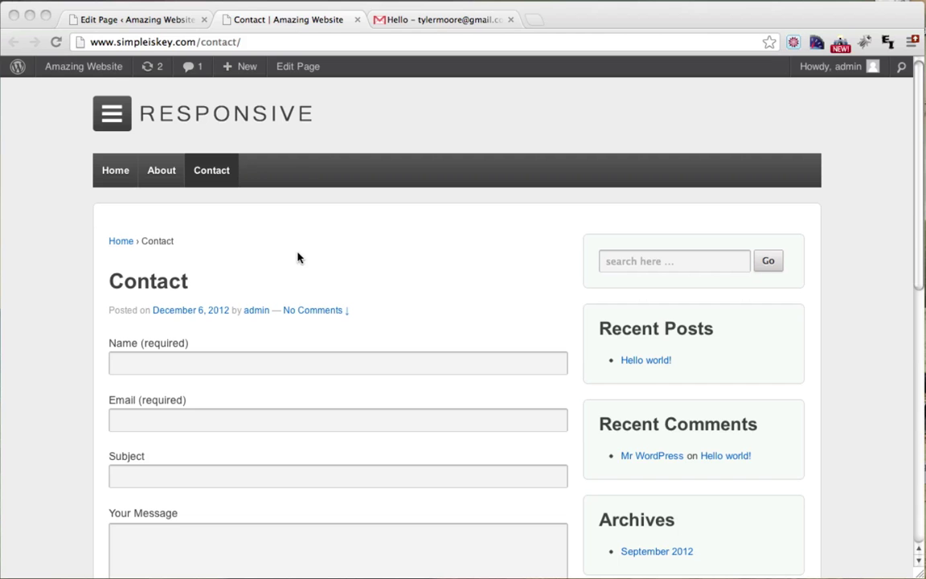
Step: Scroll through the live Contact page, then return to the Contact page editor tab
scroll(305, 245, "down", 3)
scroll(201, 277, "down", 3)
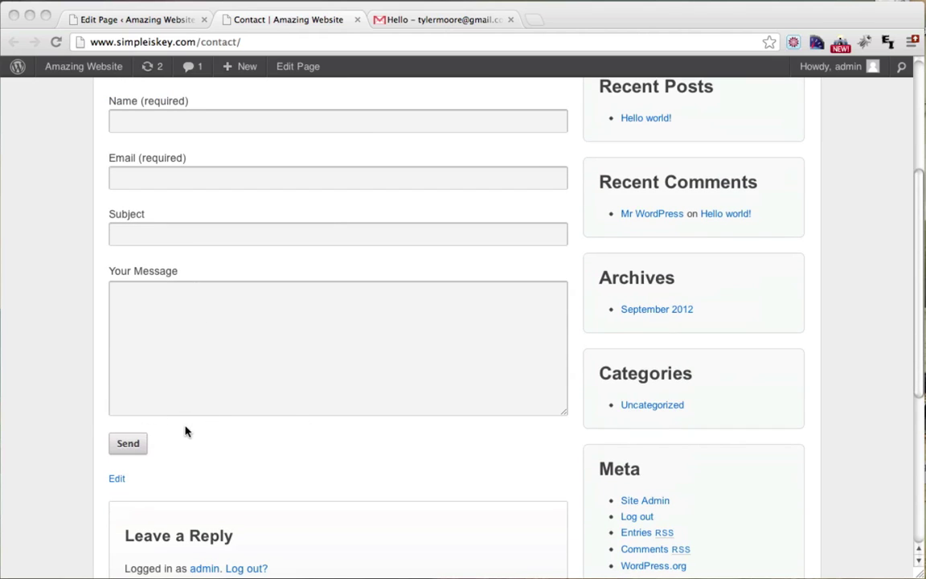
scroll(201, 430, "up", 6)
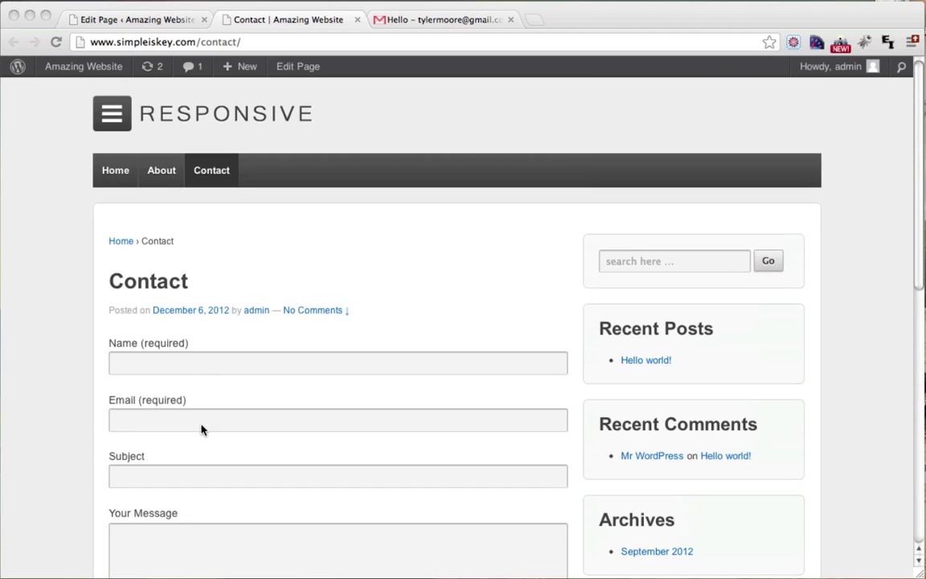
left_click(146, 25)
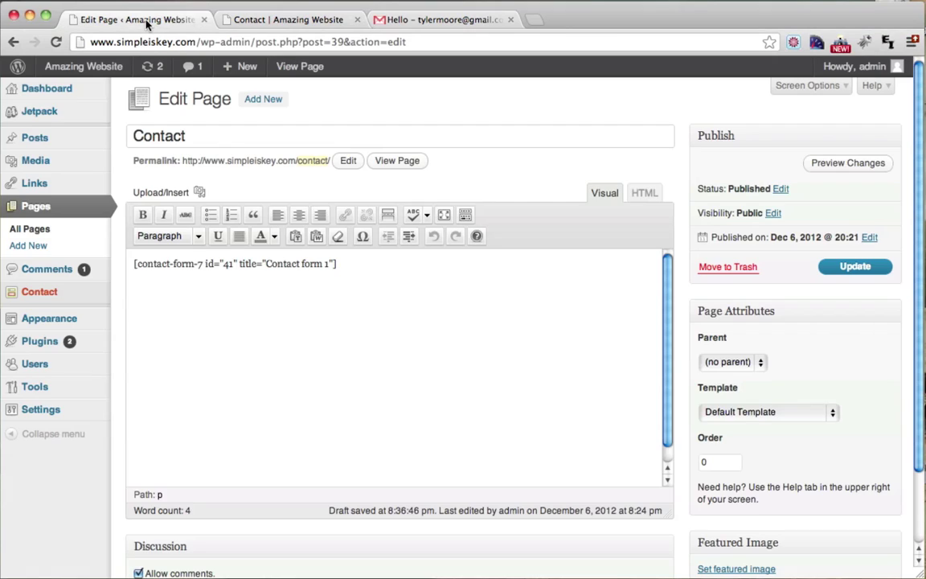
left_click(44, 295)
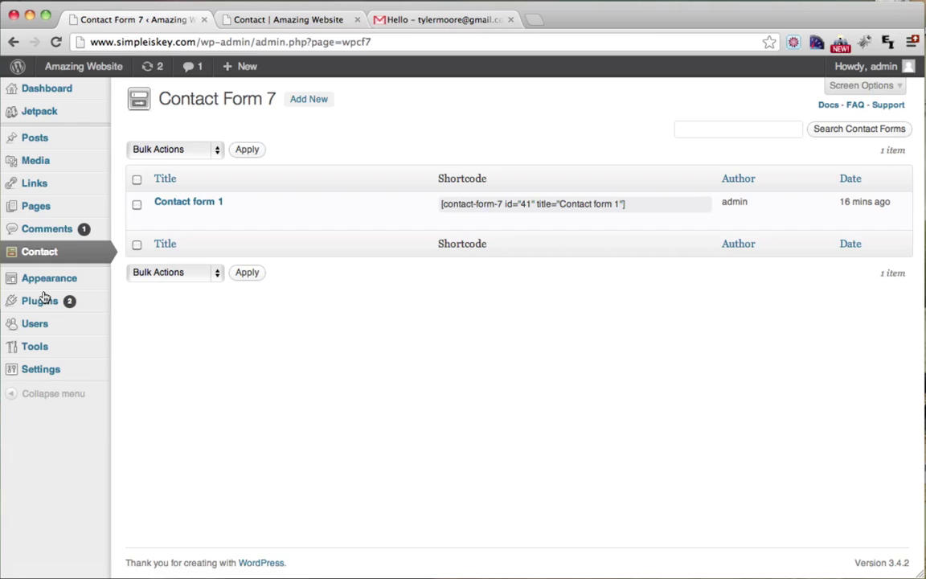
left_click(173, 203)
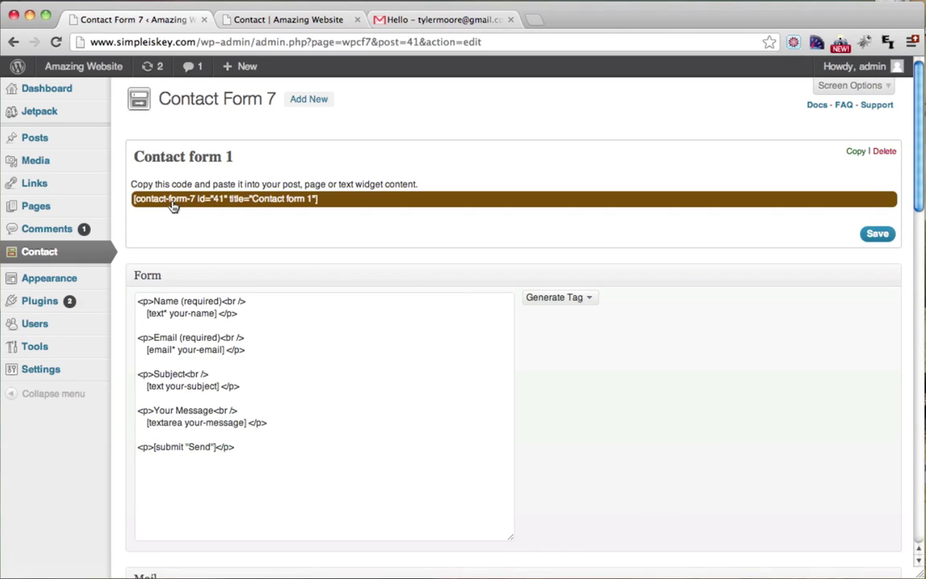
scroll(585, 320, "down", 1)
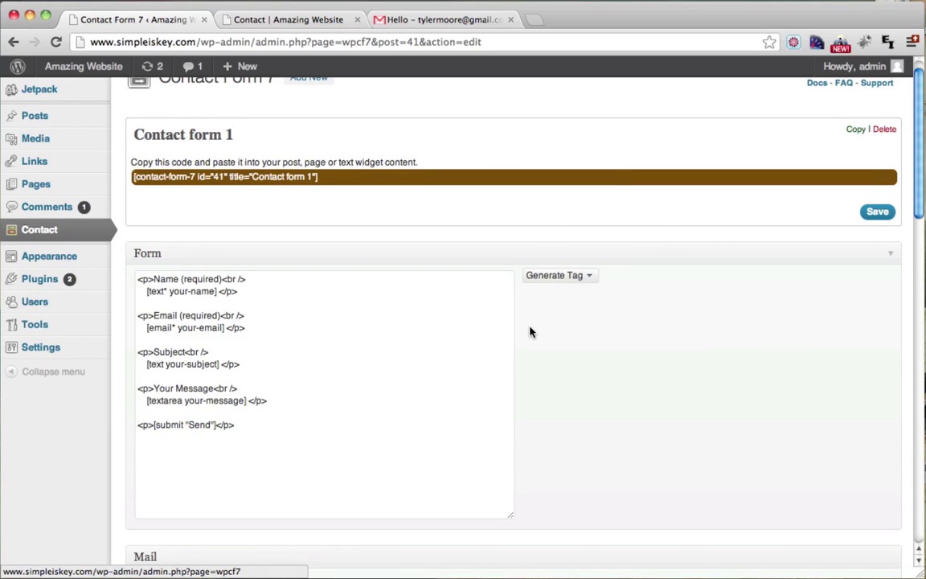
scroll(528, 330, "down", 3)
scroll(530, 331, "up", 3)
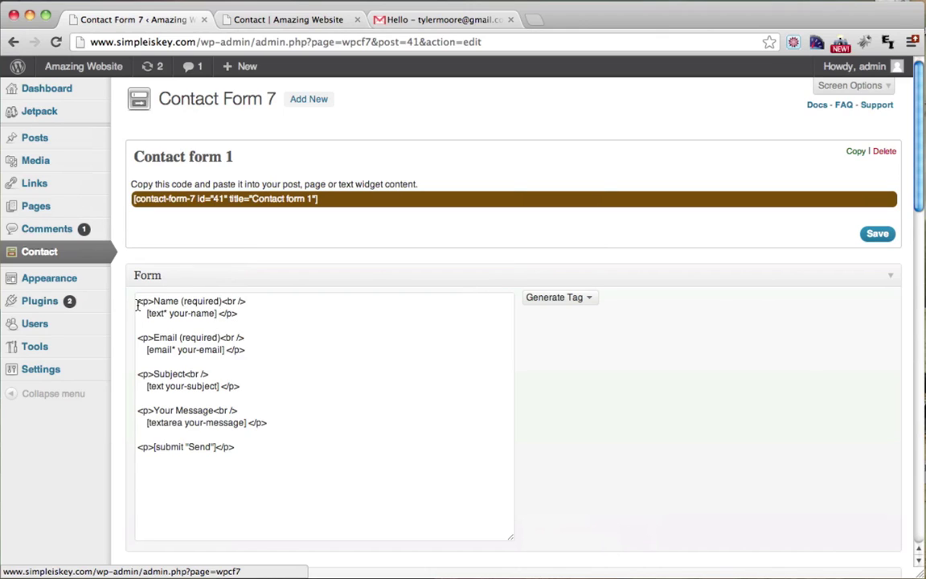
left_click_drag(137, 302, 263, 302)
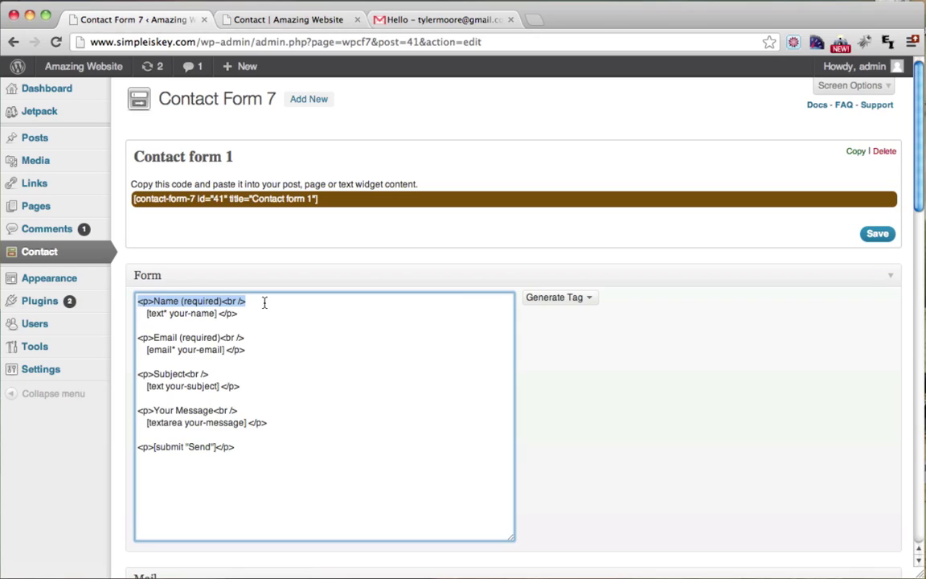
left_click(263, 302)
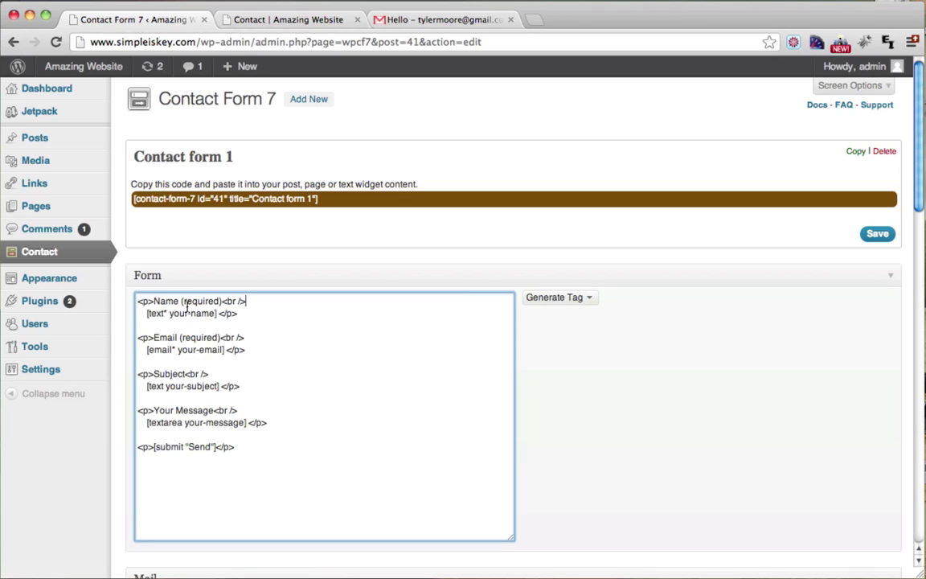
left_click_drag(144, 314, 226, 314)
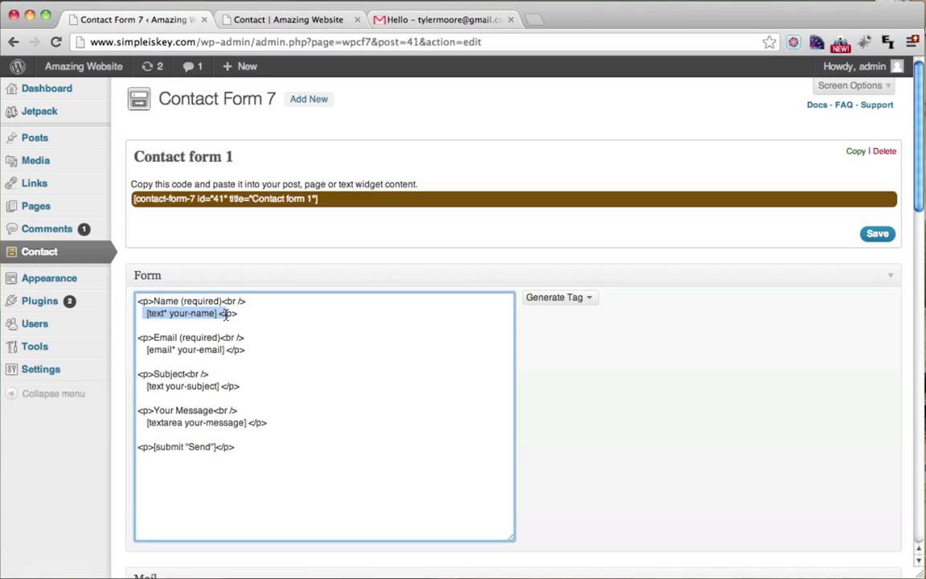
left_click_drag(139, 338, 222, 338)
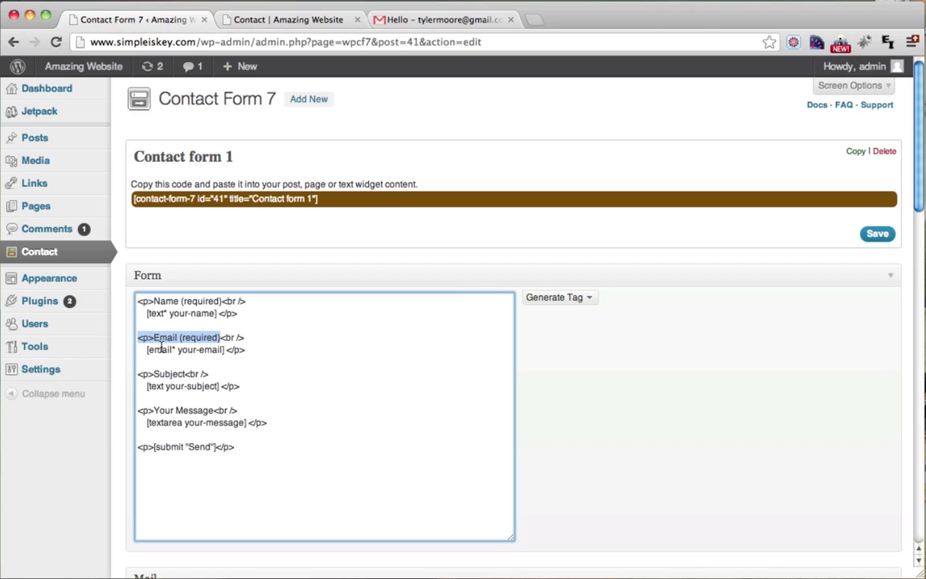
left_click_drag(145, 349, 222, 350)
left_click_drag(139, 374, 197, 385)
left_click(290, 19)
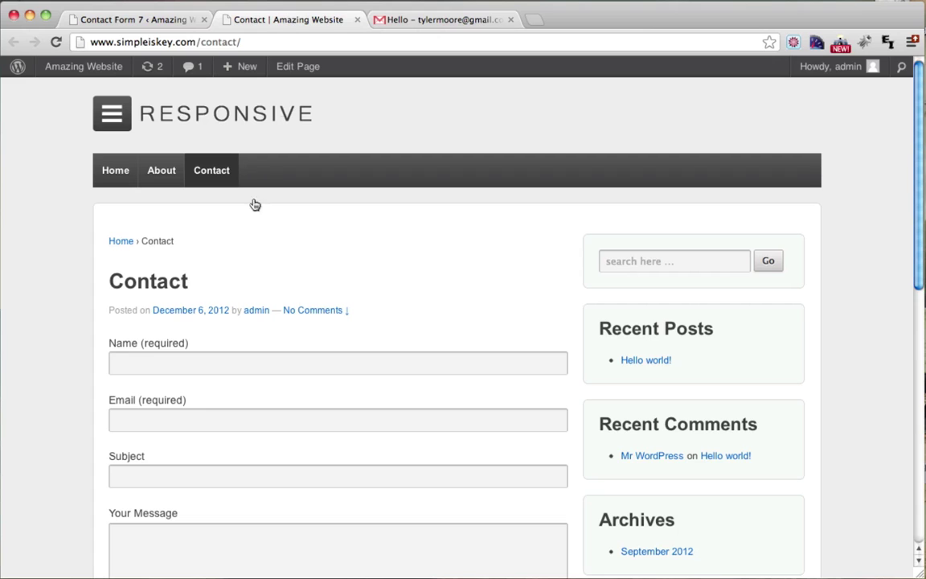
left_click(139, 362)
scroll(139, 361, "down", 1)
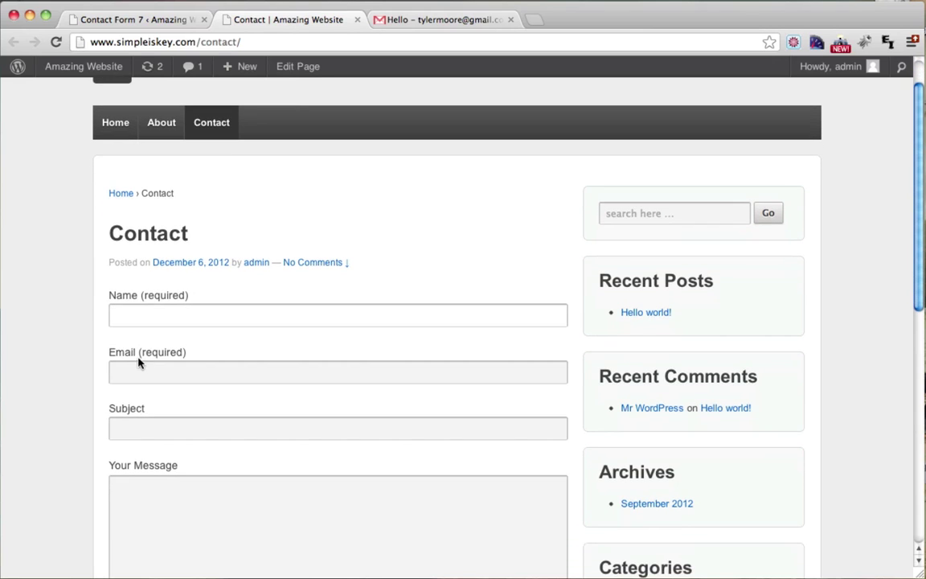
left_click(155, 364)
scroll(145, 372, "down", 1)
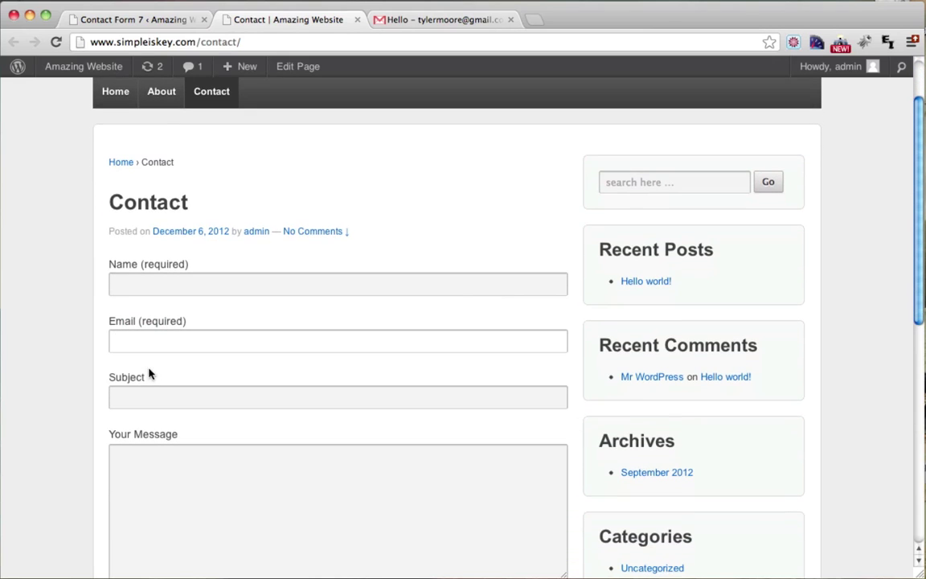
left_click(163, 390)
scroll(149, 390, "down", 1)
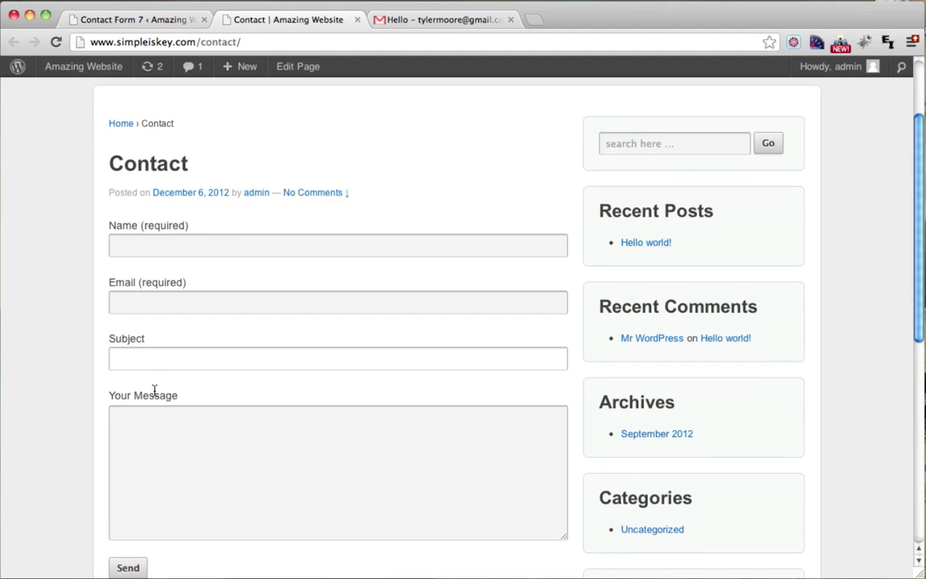
left_click(154, 22)
left_click_drag(151, 412, 227, 410)
left_click(292, 429)
left_click_drag(277, 427, 150, 429)
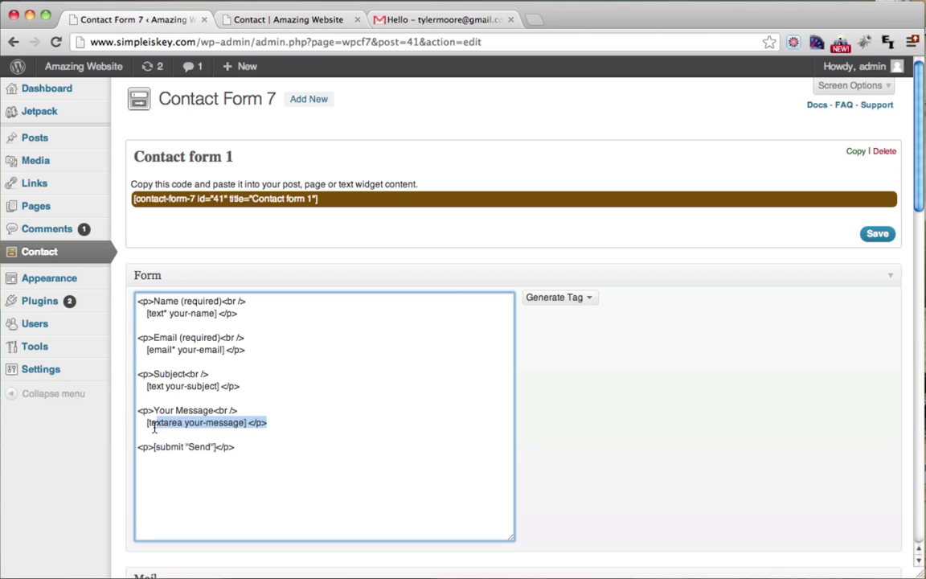
left_click(289, 20)
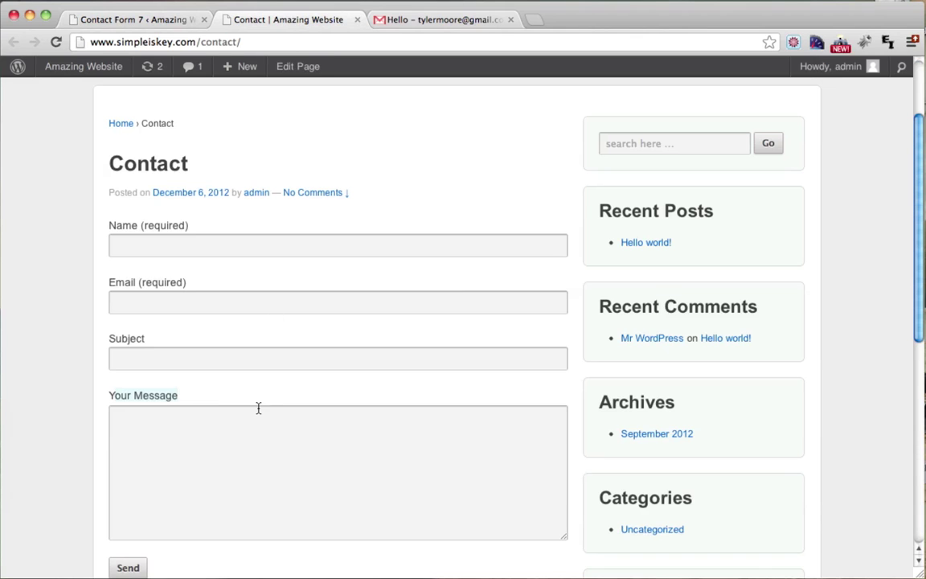
left_click(217, 467)
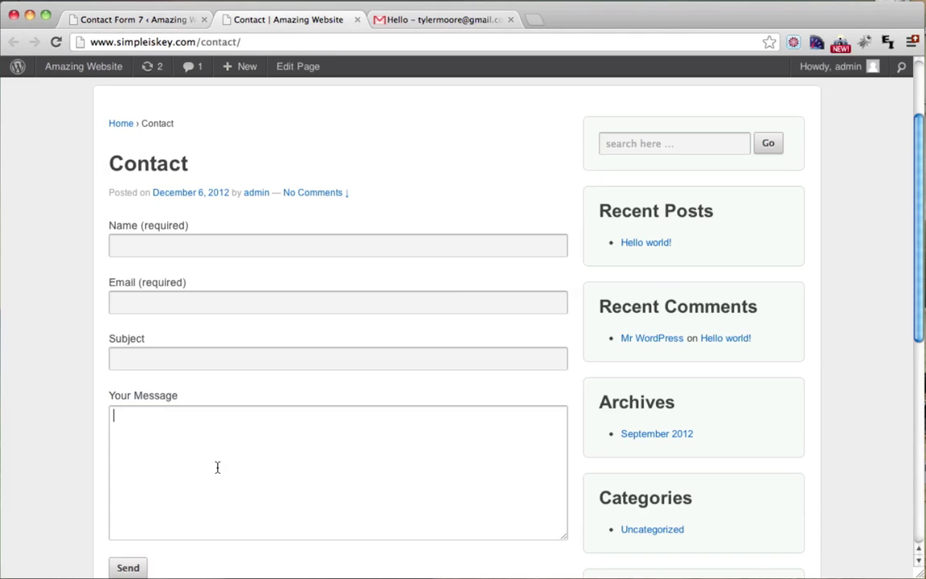
left_click(143, 18)
Step: Prefix the Name, Email and Subject labels with 'Your' and save Contact form 1
left_click(154, 301)
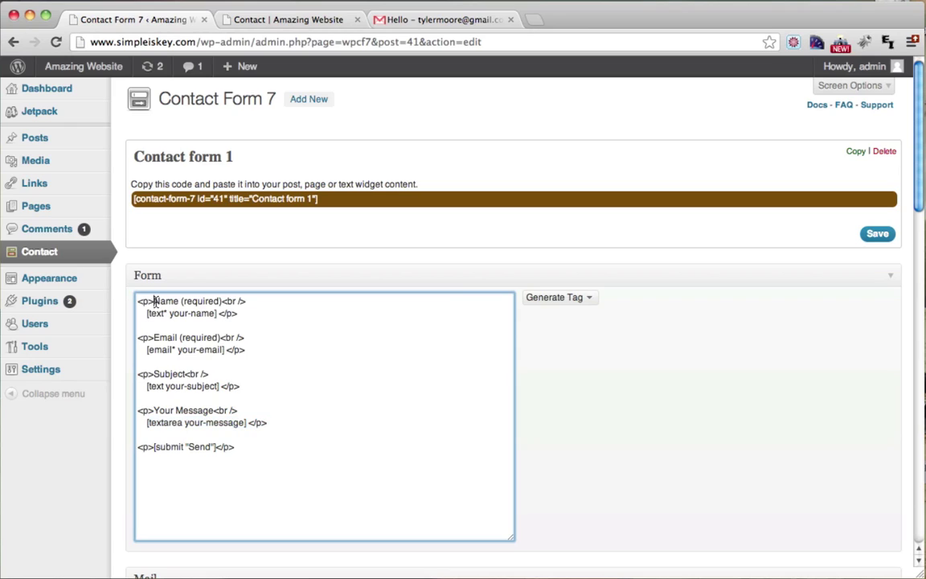
type("Your")
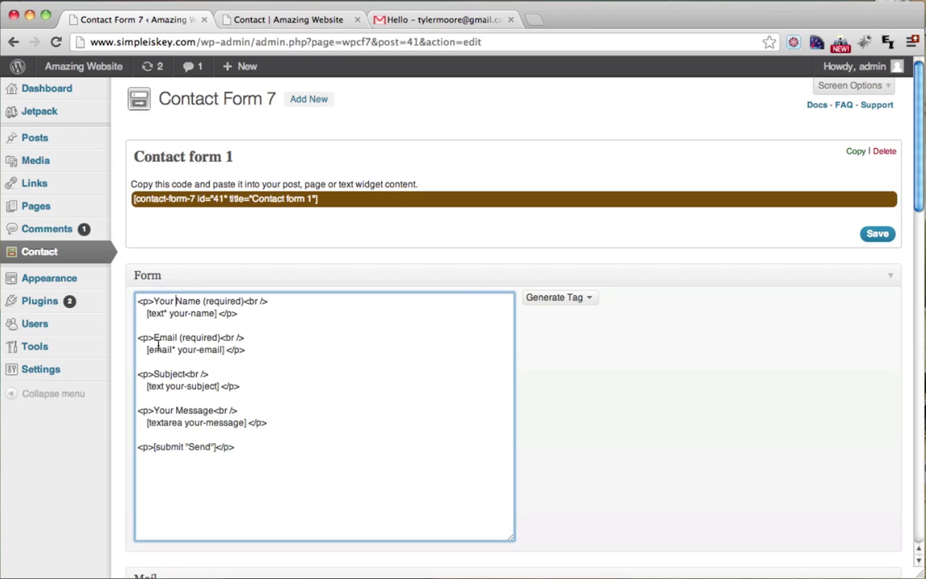
left_click(153, 338)
type("Your")
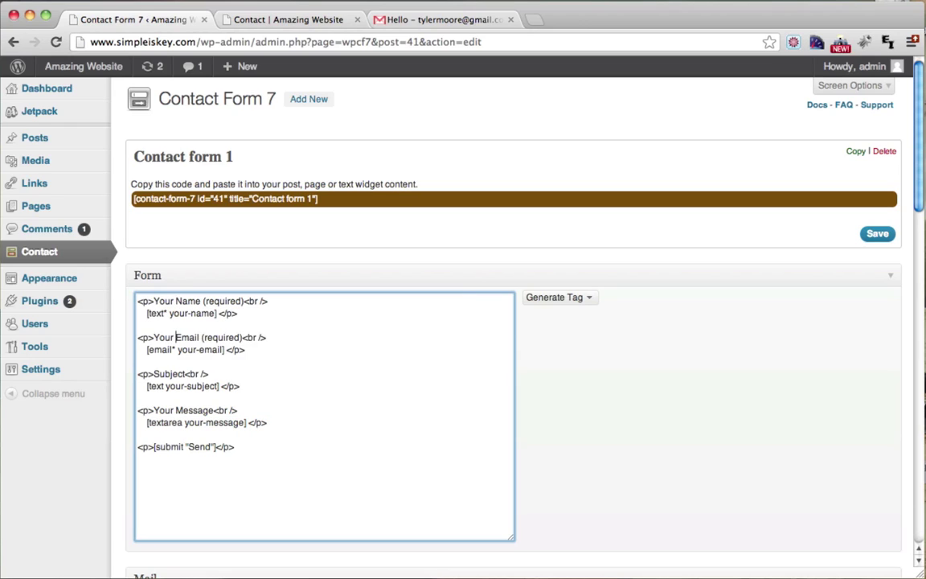
left_click(154, 374)
type("Your")
scroll(688, 330, "down", 3)
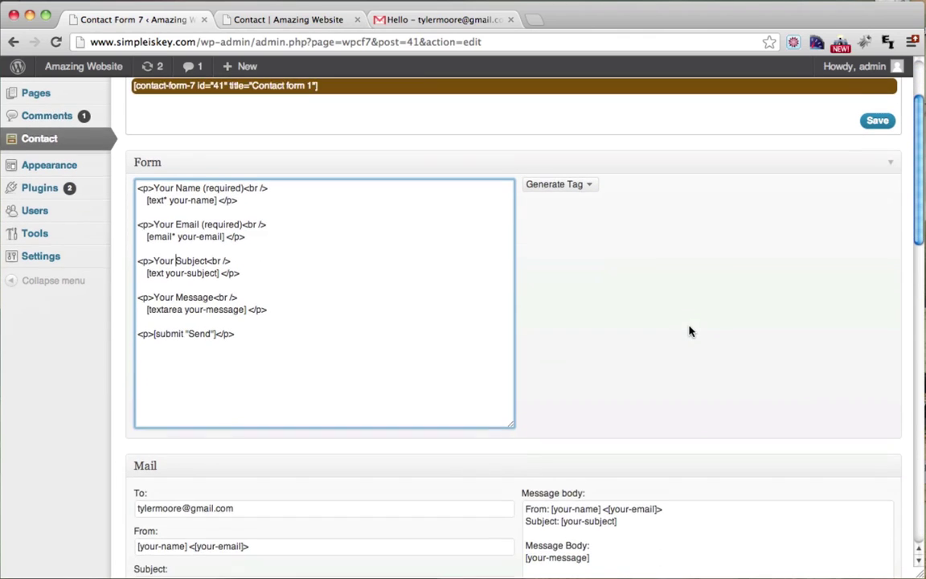
left_click(887, 130)
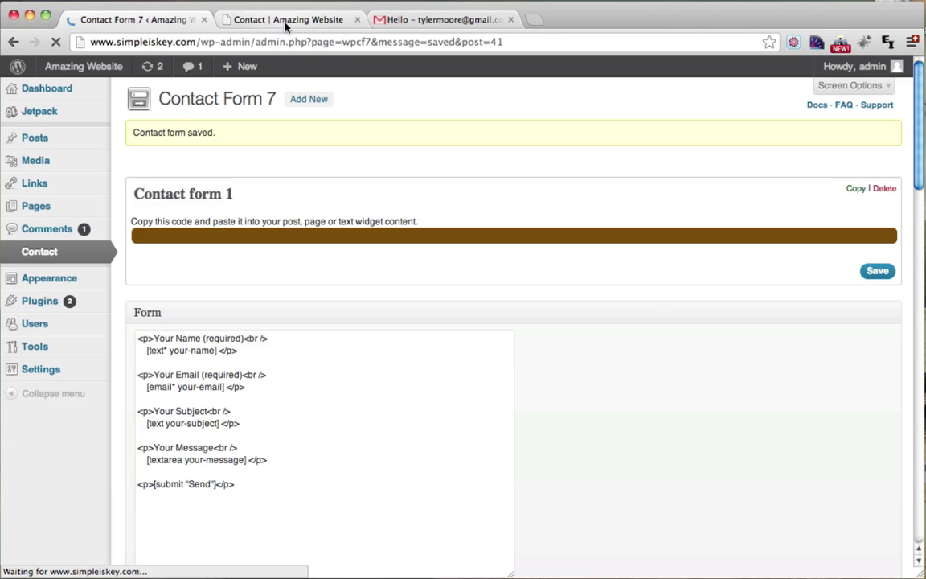
Step: Reload the live Contact page so it shows the renamed Your Name, Your Email and Your Subject fields
left_click(285, 22)
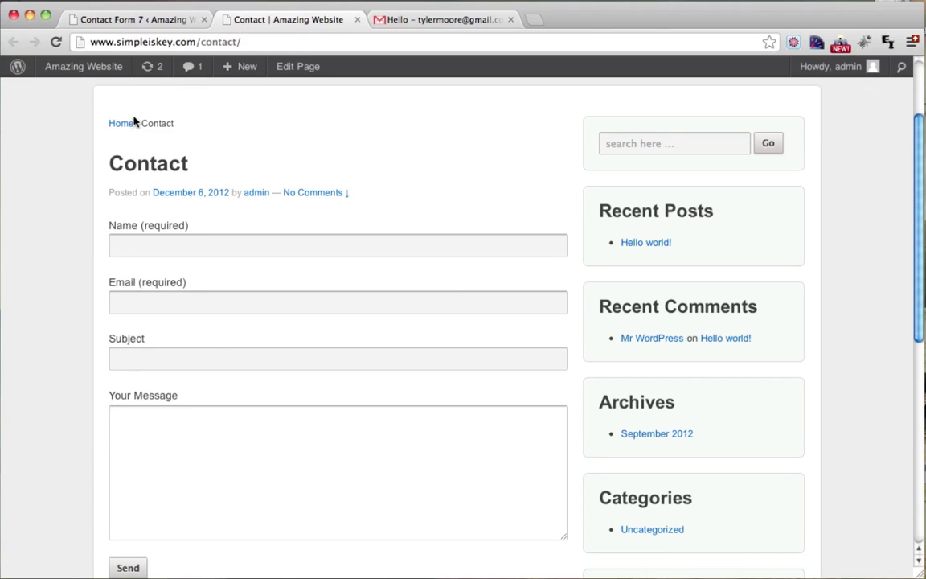
left_click(55, 42)
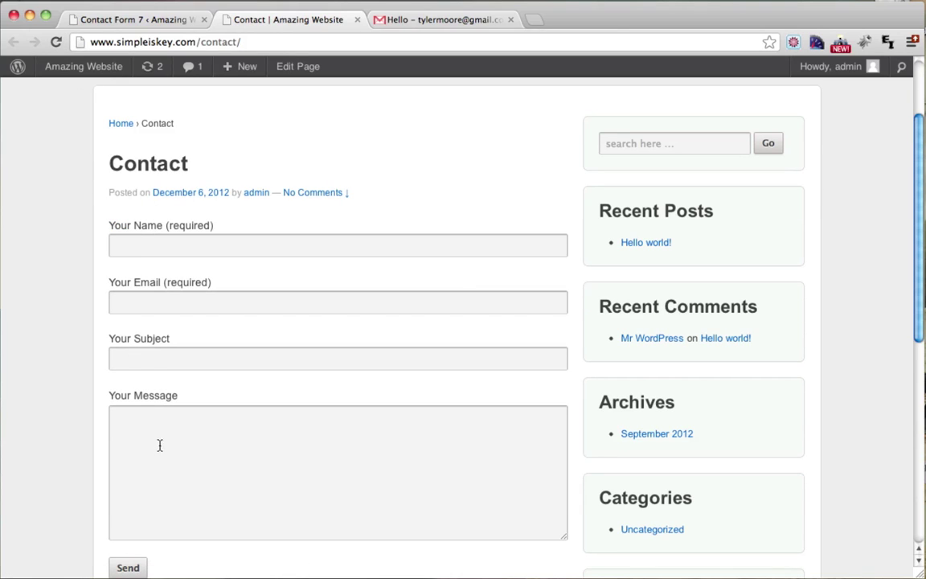
left_click(143, 22)
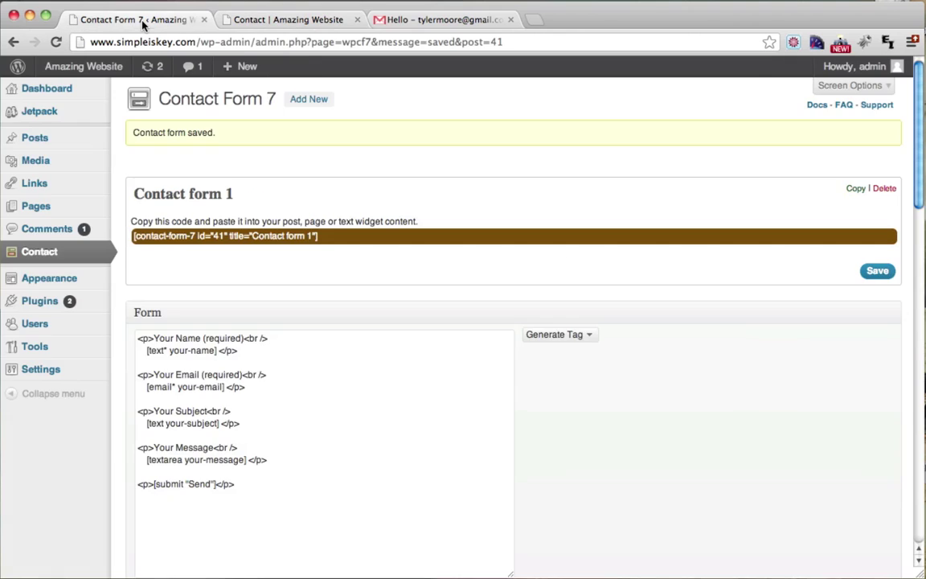
scroll(416, 204, "down", 8)
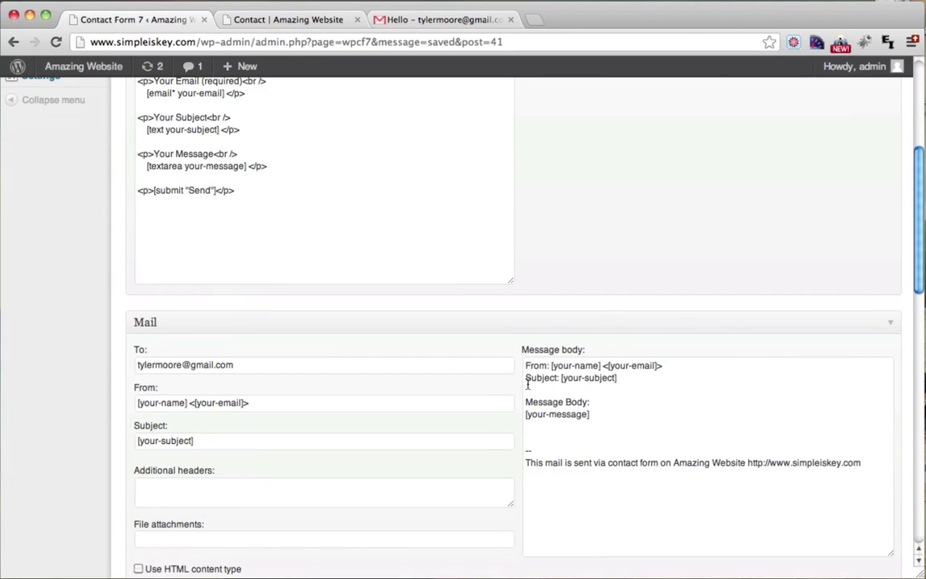
left_click_drag(526, 366, 574, 366)
left_click(411, 16)
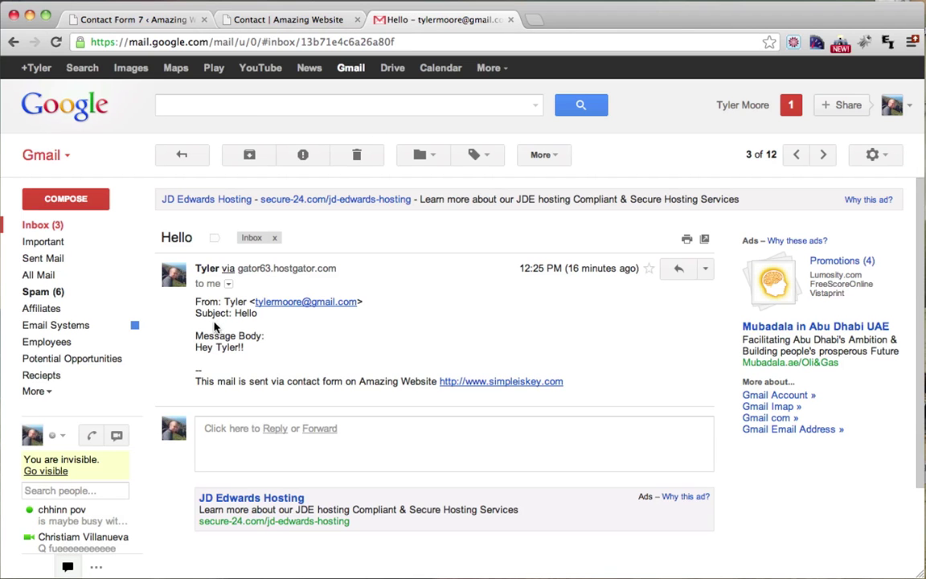
left_click_drag(195, 301, 363, 302)
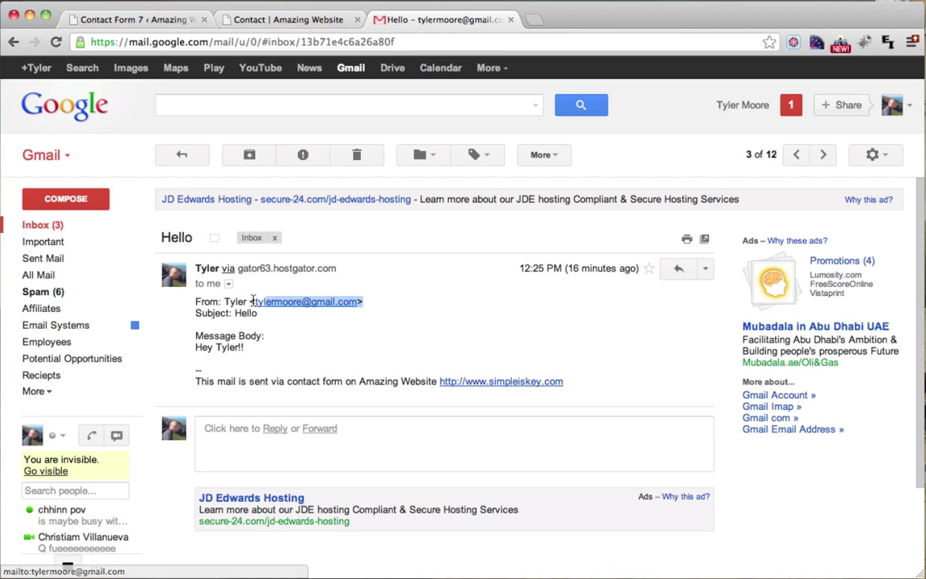
left_click_drag(195, 312, 229, 312)
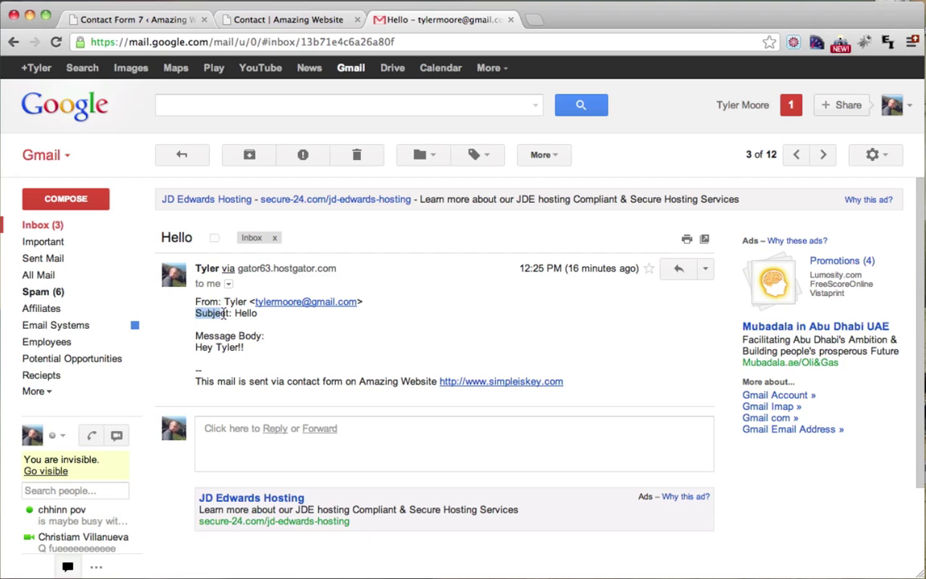
double_click(236, 314)
left_click(273, 24)
left_click(165, 24)
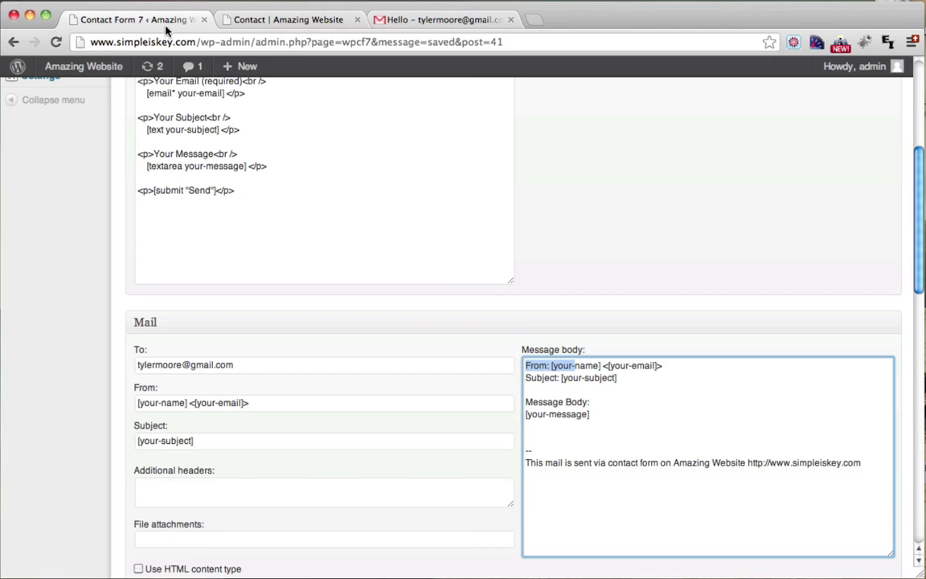
left_click_drag(528, 380, 553, 383)
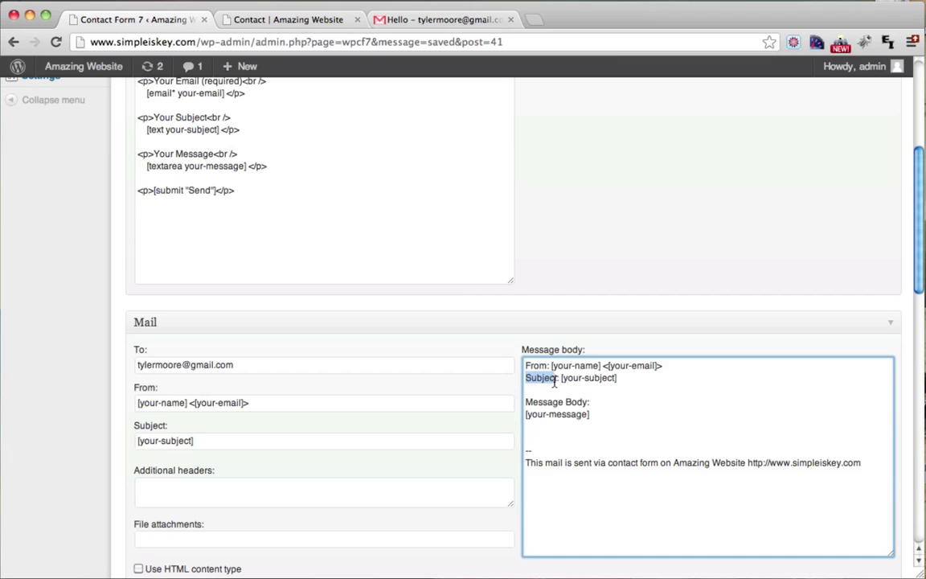
left_click_drag(622, 381, 561, 379)
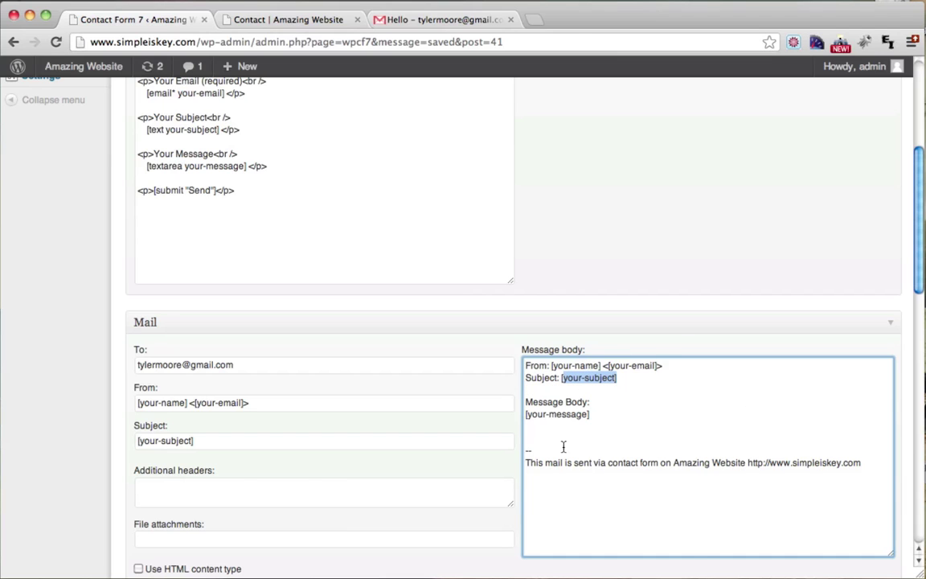
scroll(608, 452, "up", 3)
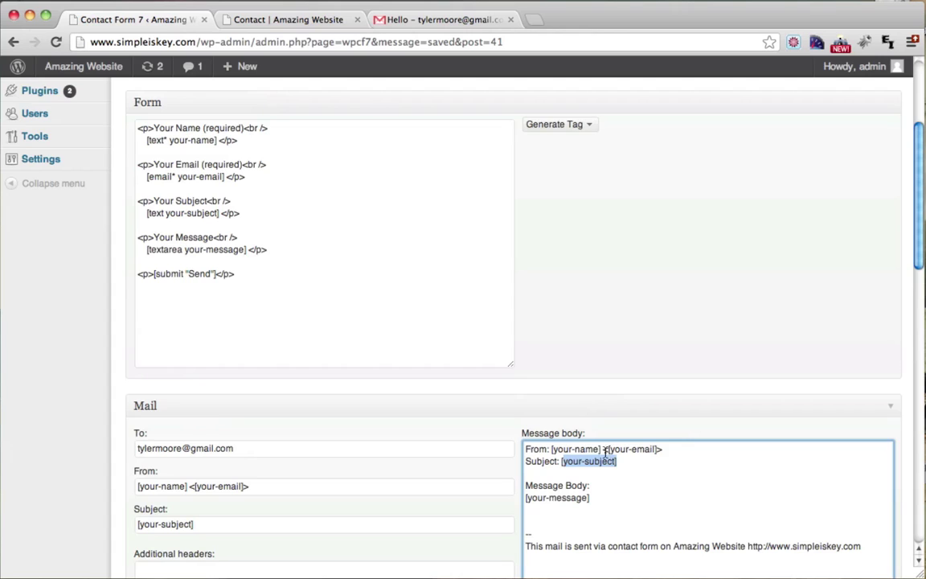
scroll(676, 316, "down", 3)
left_click(660, 396)
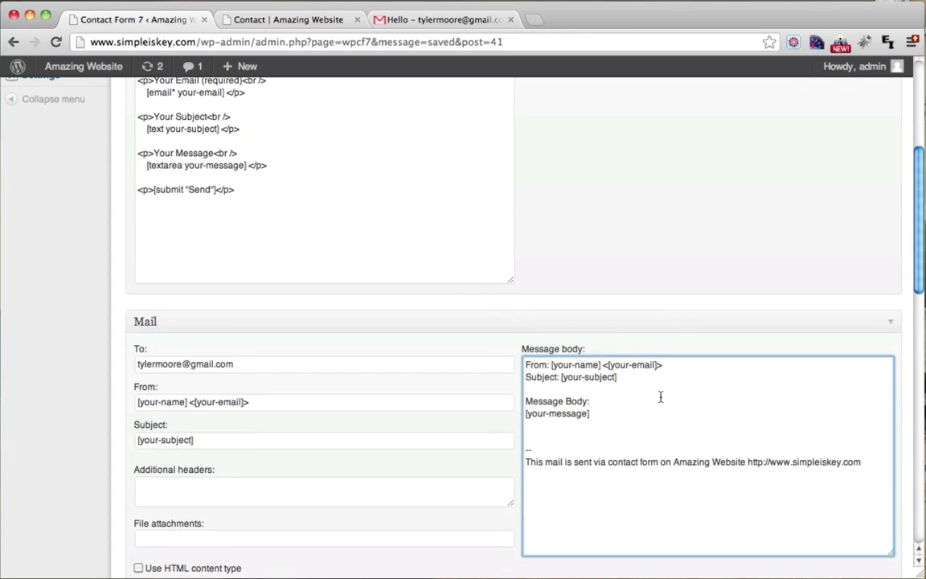
scroll(660, 396, "up", 4)
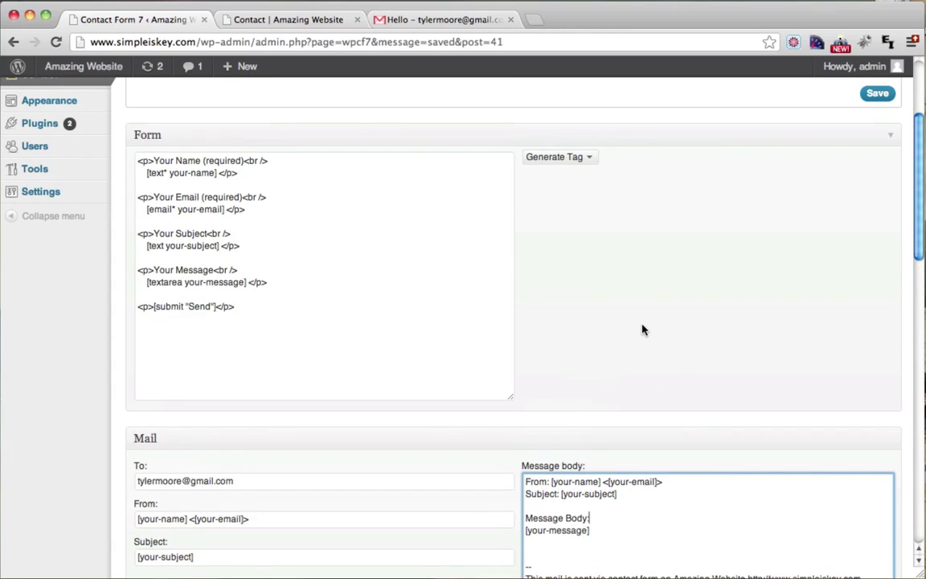
Step: Generate a File upload tag and paste [file file-910] on a new line above the Send tag
left_click(587, 159)
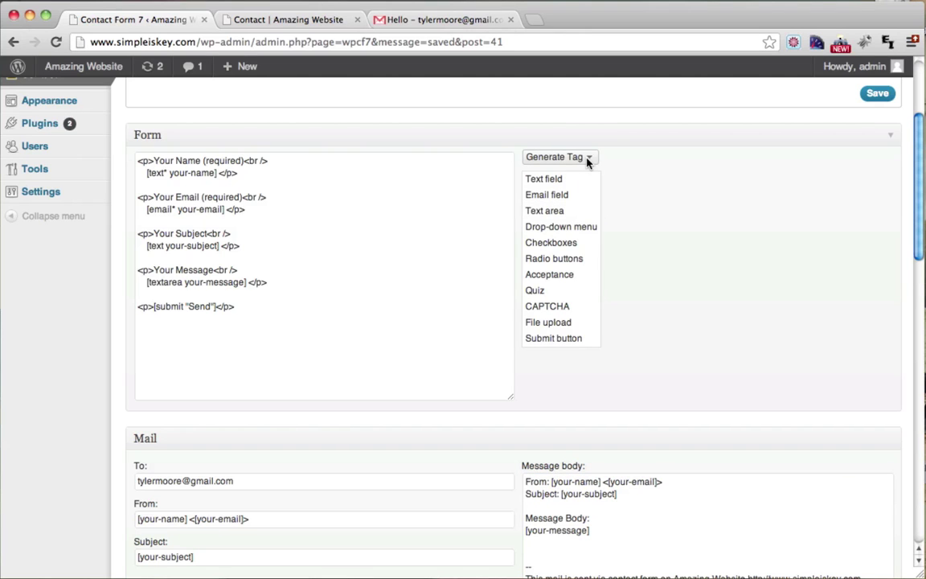
left_click(548, 323)
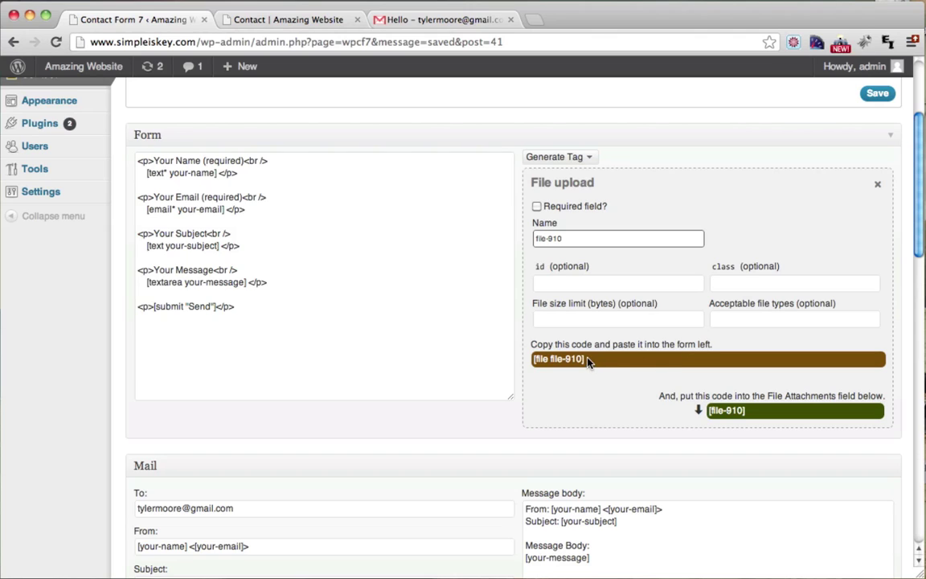
left_click_drag(586, 359, 528, 359)
right_click(552, 360)
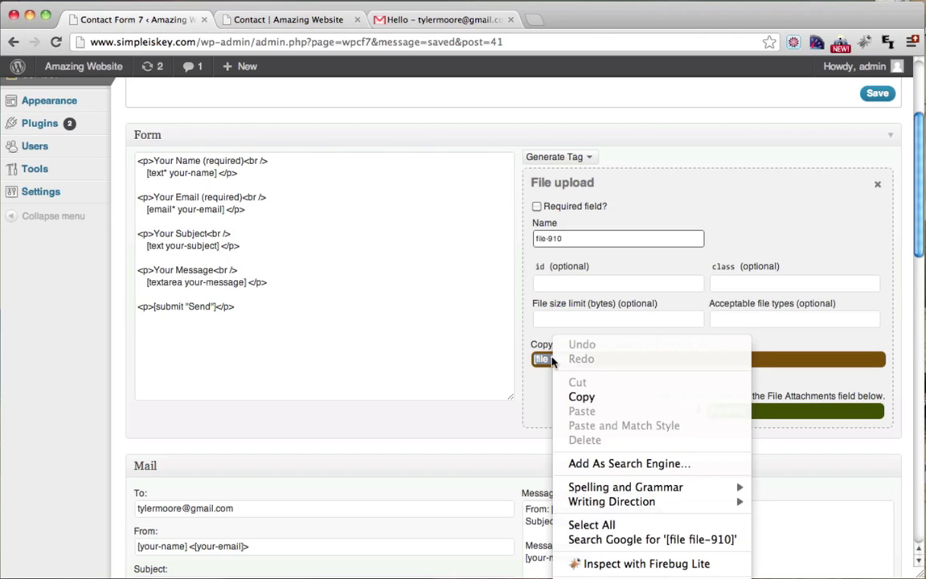
left_click(594, 400)
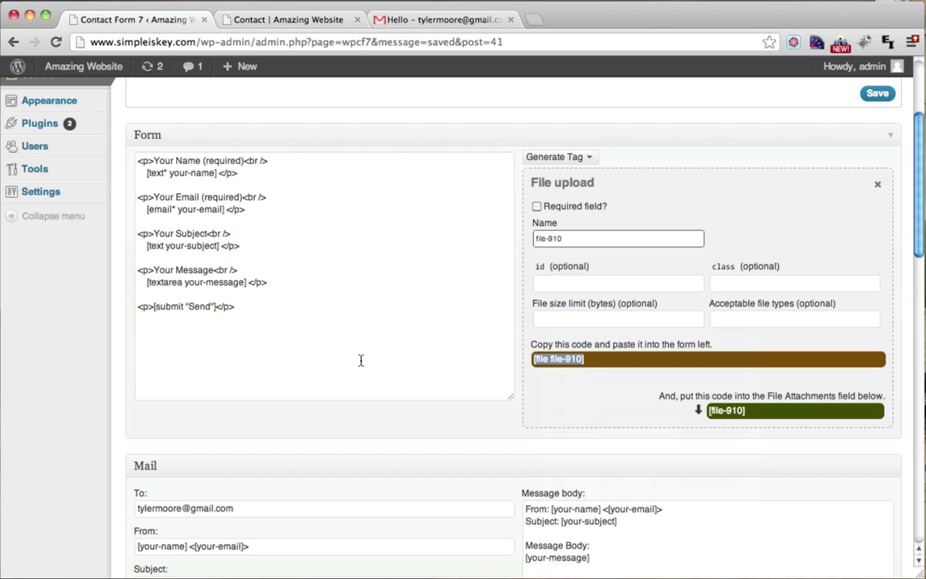
left_click(293, 283)
key("Return")
key("Return")
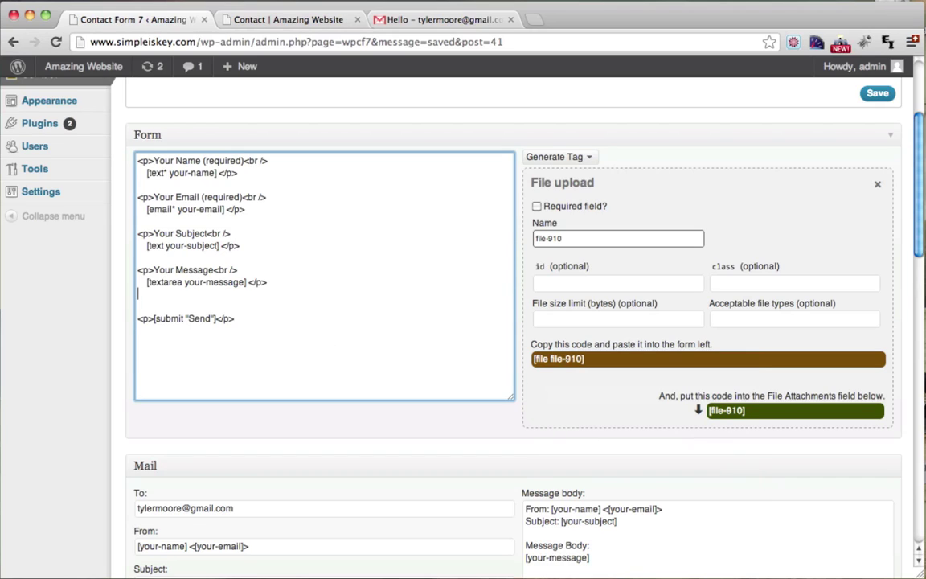
key("super+v")
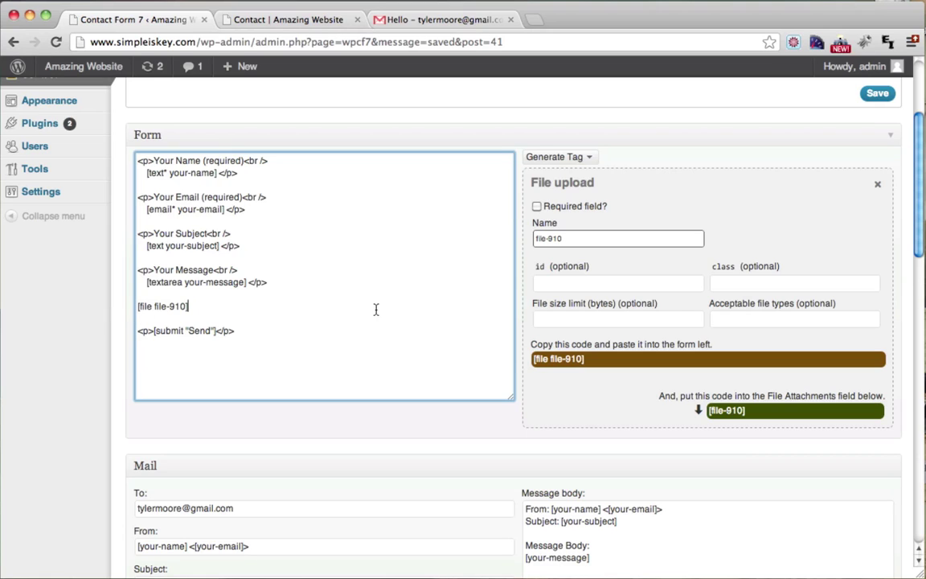
scroll(605, 336, "down", 1)
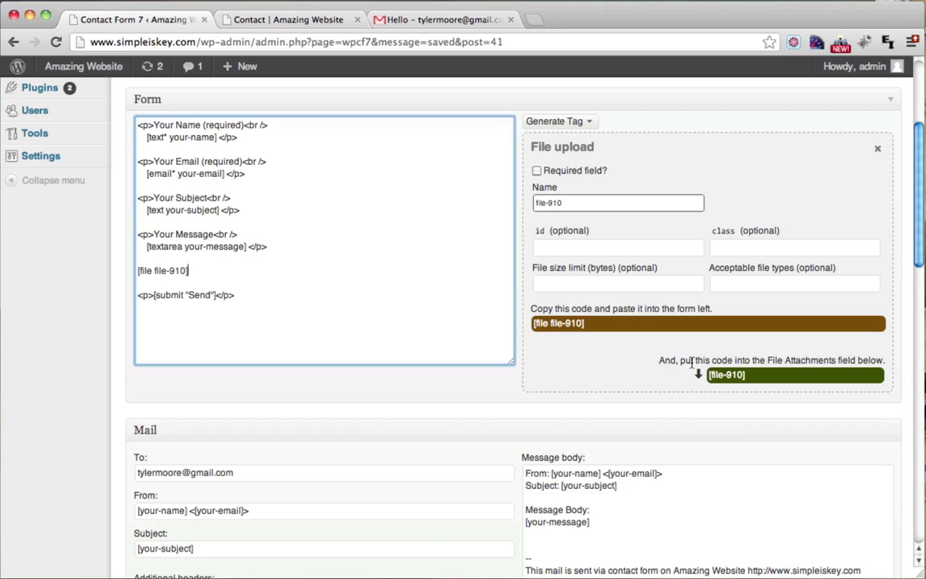
Step: Copy [file-910] from the note and paste it into the Mail File attachments field
left_click_drag(658, 361, 835, 363)
left_click(813, 361)
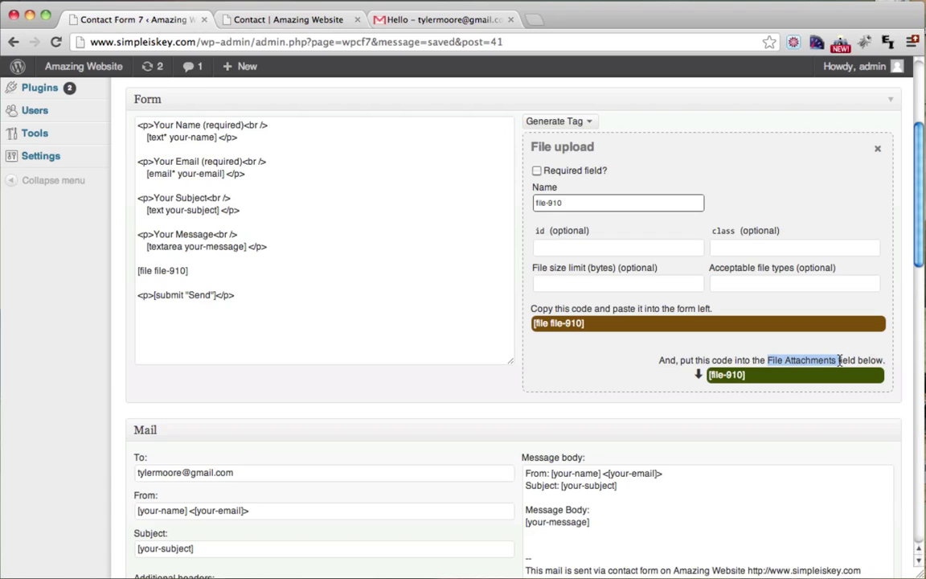
scroll(840, 361, "down", 2)
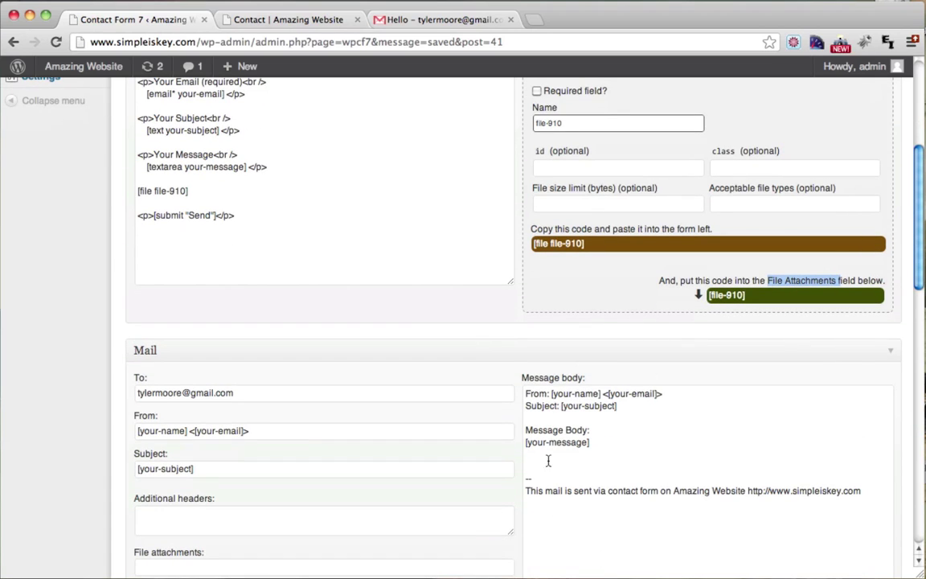
scroll(605, 454, "down", 2)
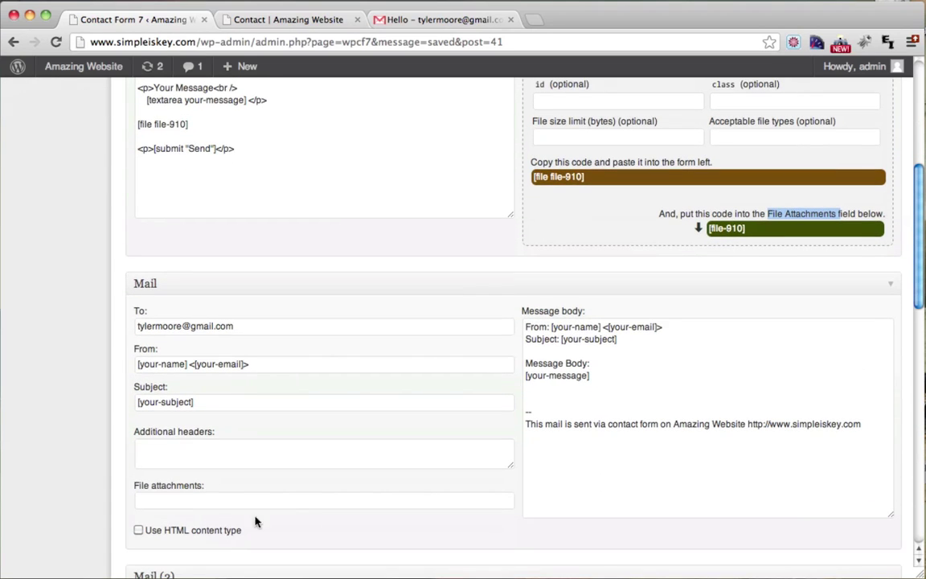
left_click(190, 505)
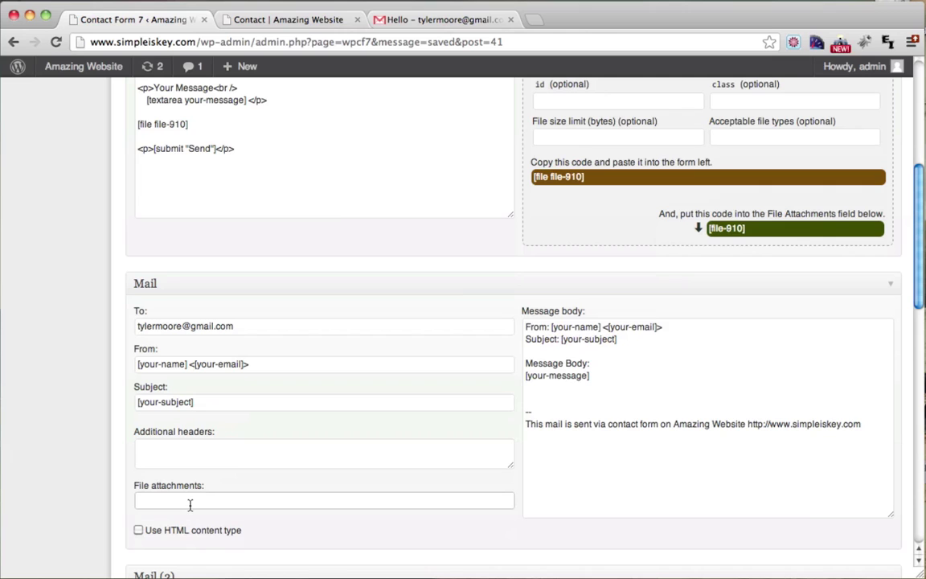
scroll(699, 366, "up", 2)
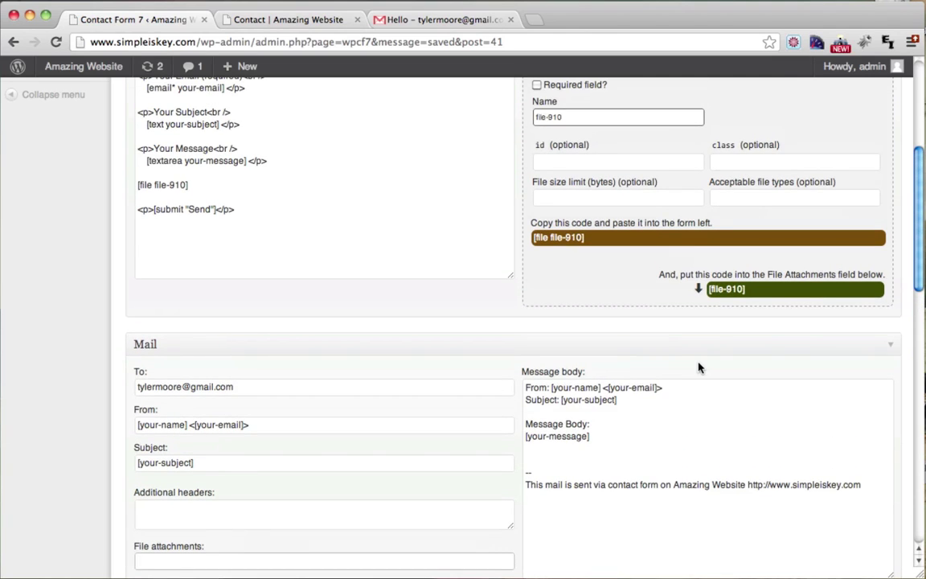
left_click_drag(760, 291, 710, 294)
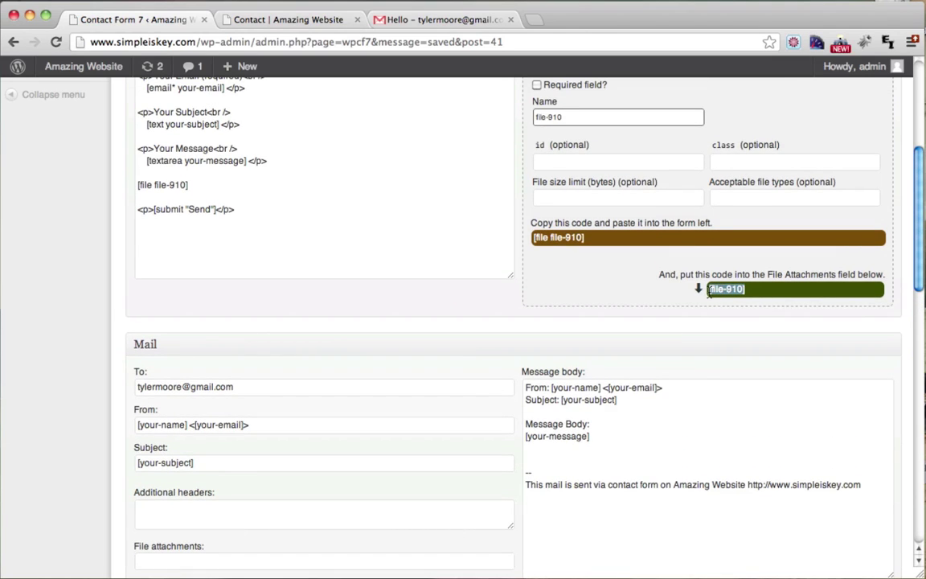
right_click(727, 293)
left_click(760, 348)
scroll(760, 347, "down", 4)
left_click(165, 441)
right_click(167, 442)
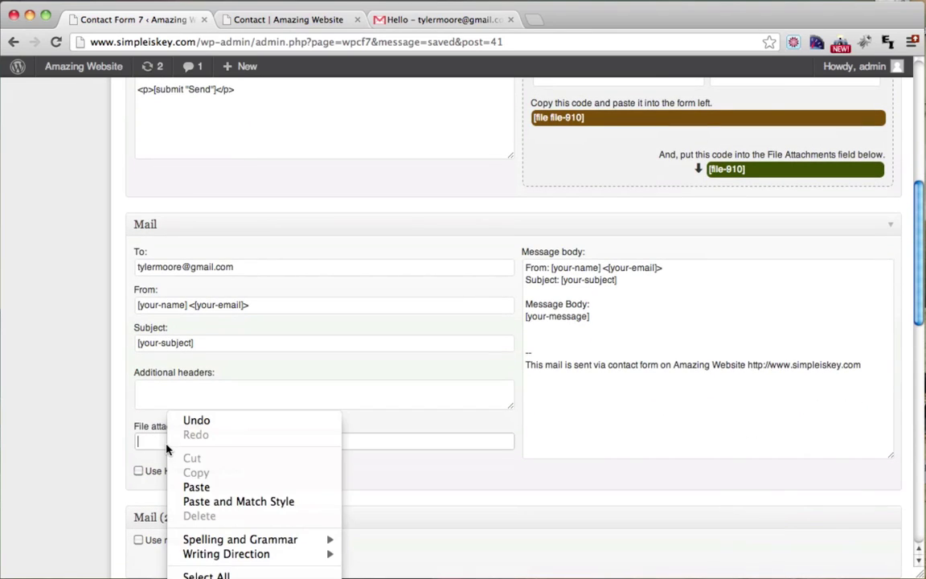
left_click(197, 487)
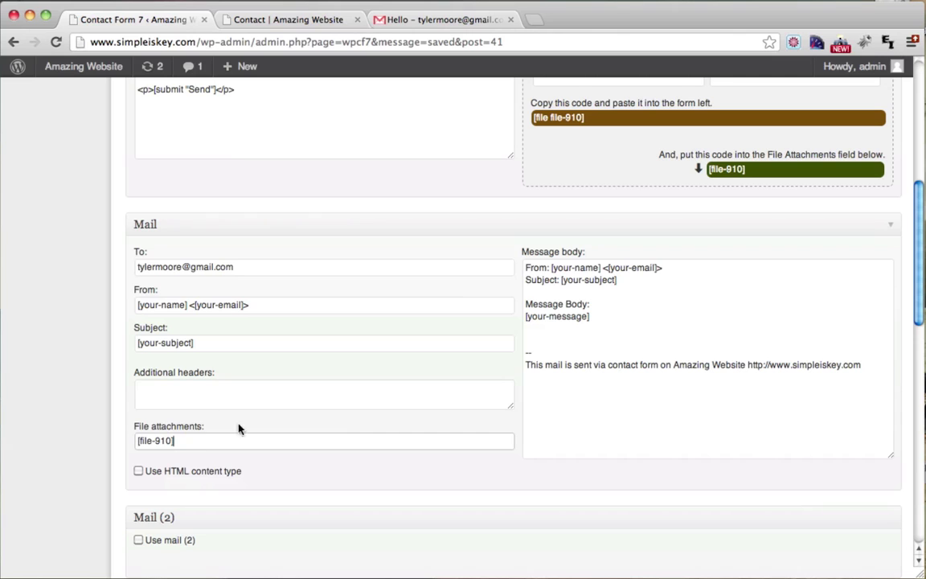
Step: Paste [file-910] on a new line after [your-message] in the mail Message body
scroll(378, 331, "up", 2)
left_click(603, 381)
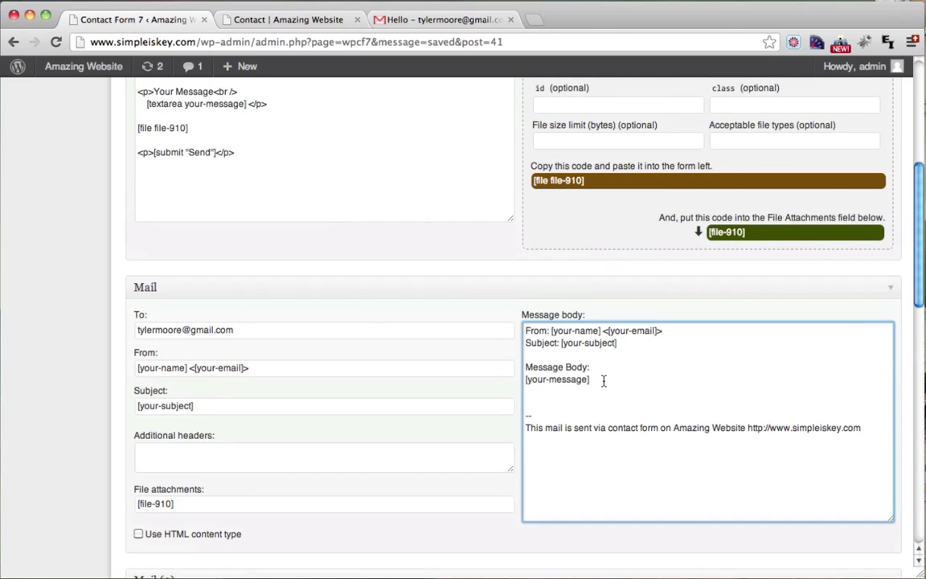
key("Return")
key("Return")
key("super+v")
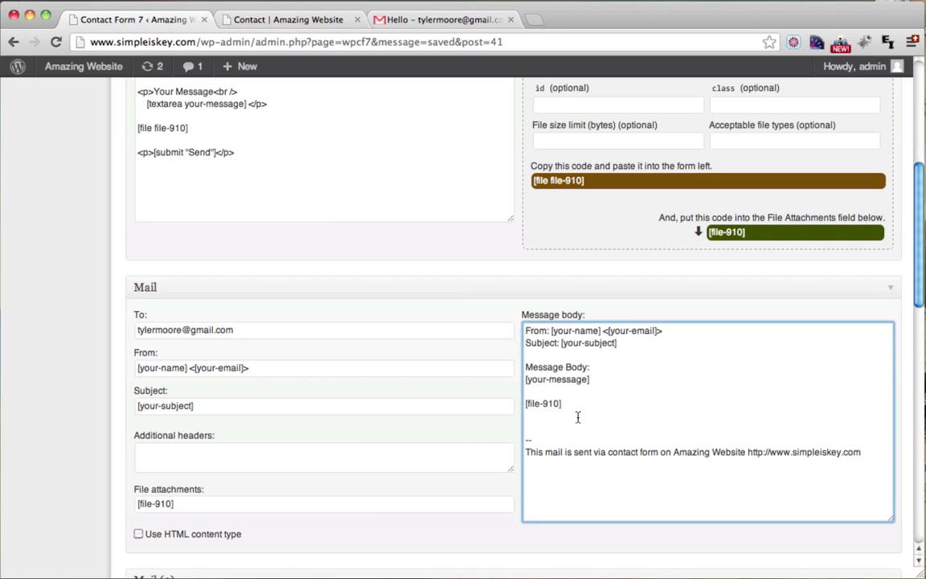
scroll(577, 416, "up", 5)
Step: Save Contact form 1 with its new file field and switch to the live Contact page
left_click(875, 178)
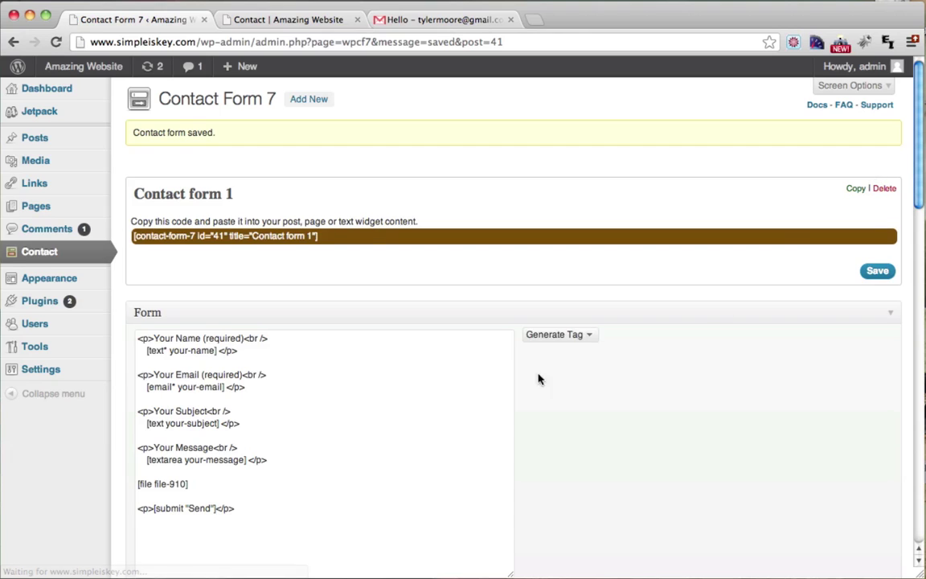
left_click_drag(205, 432, 135, 428)
left_click(190, 427)
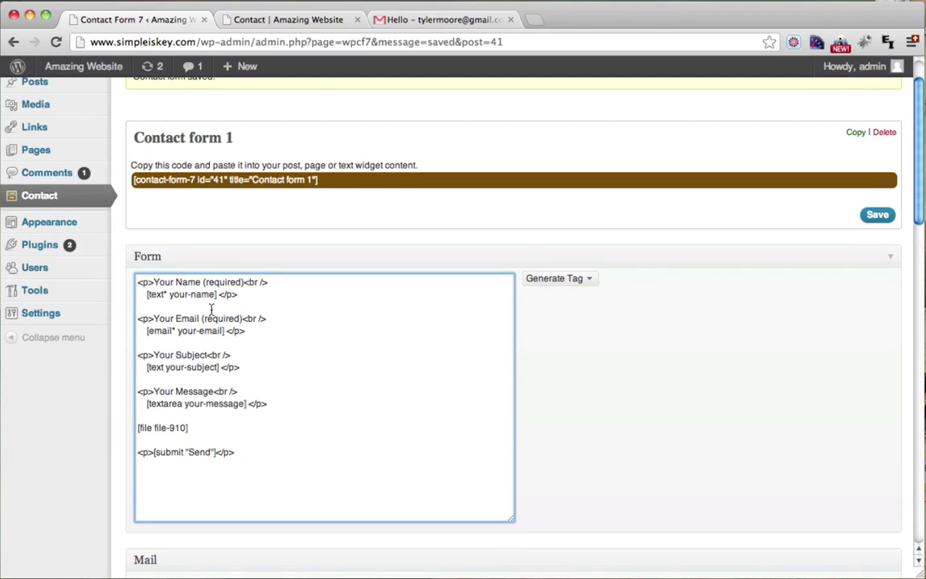
left_click(298, 20)
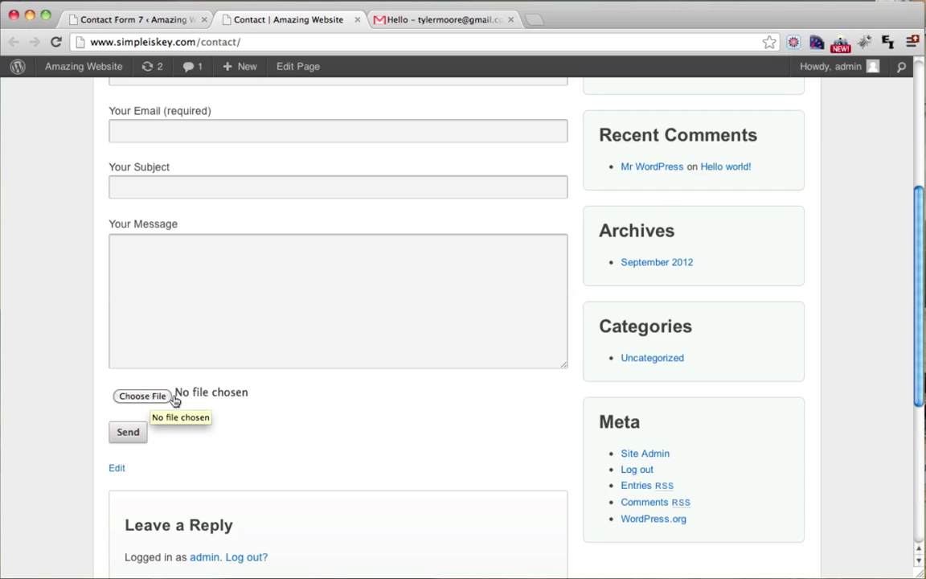
Step: Duplicate the <p>Your Message<br /> line above [file file-910] and change its text to Upload File
left_click(171, 22)
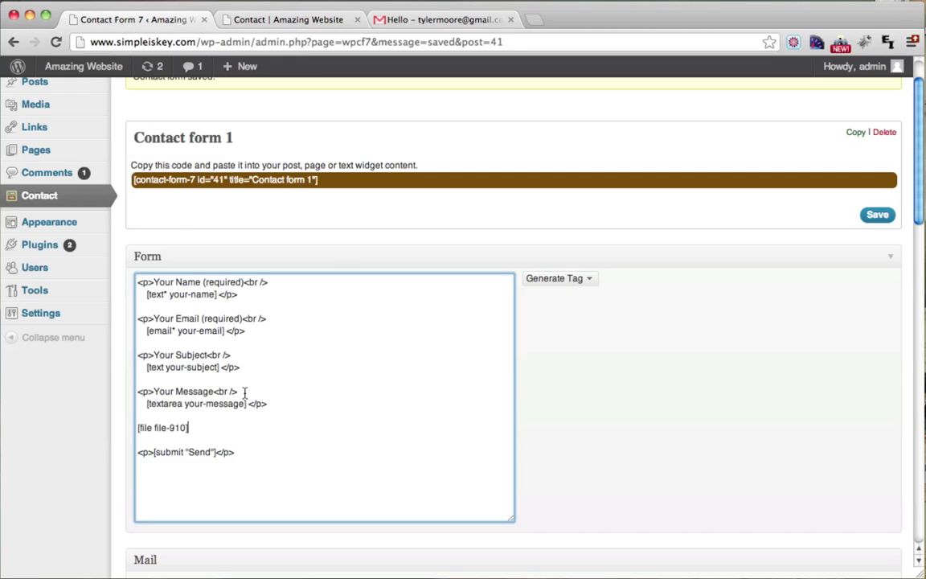
left_click_drag(244, 393, 131, 394)
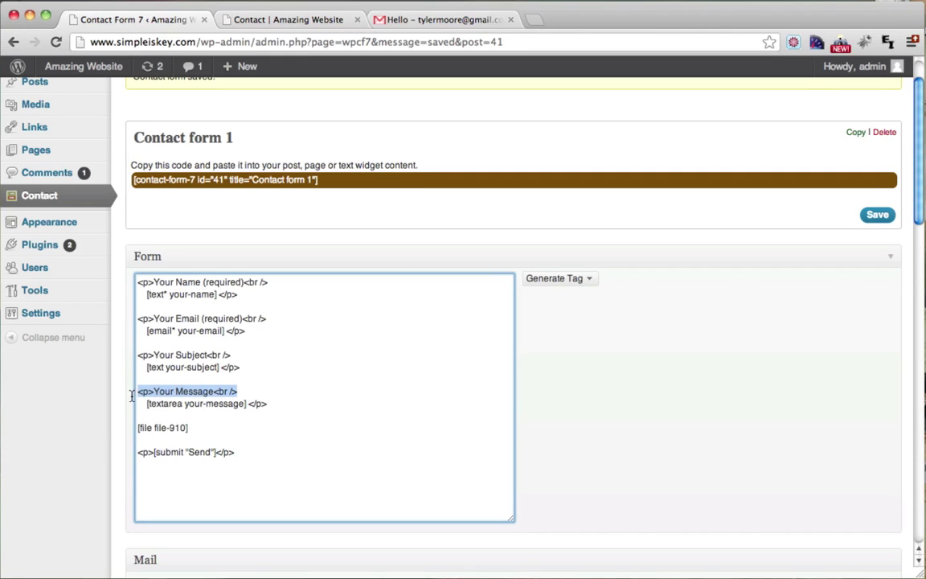
right_click(207, 393)
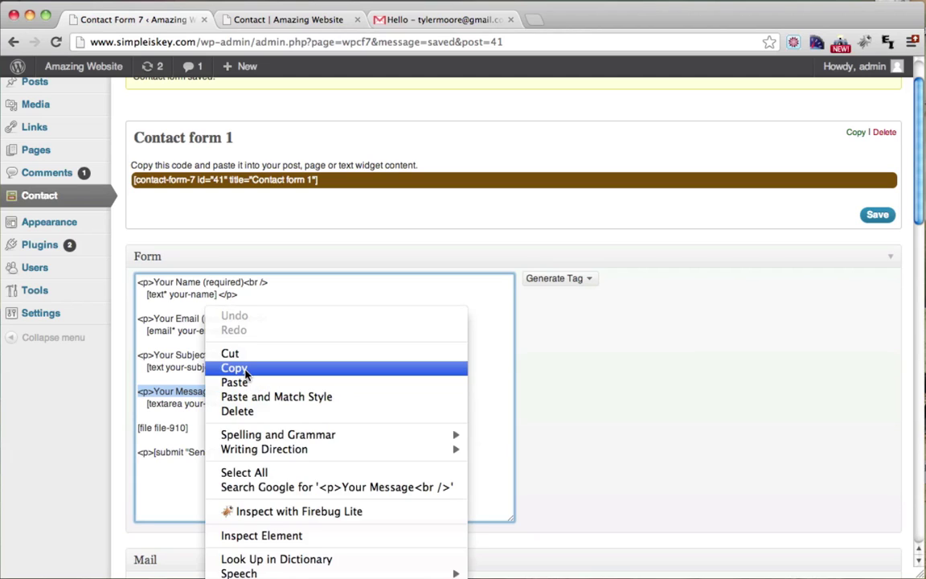
left_click(244, 372)
left_click(199, 419)
key("Return")
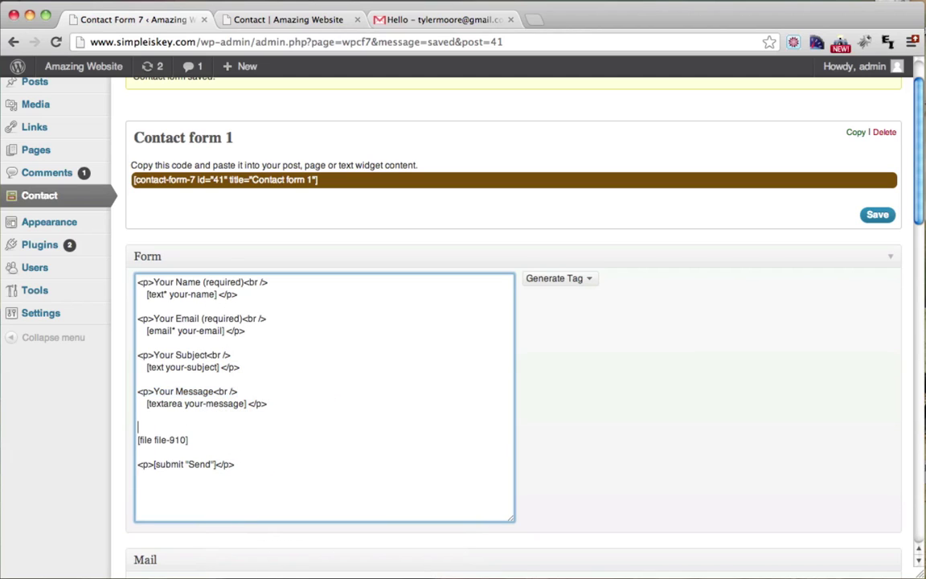
key("super+v")
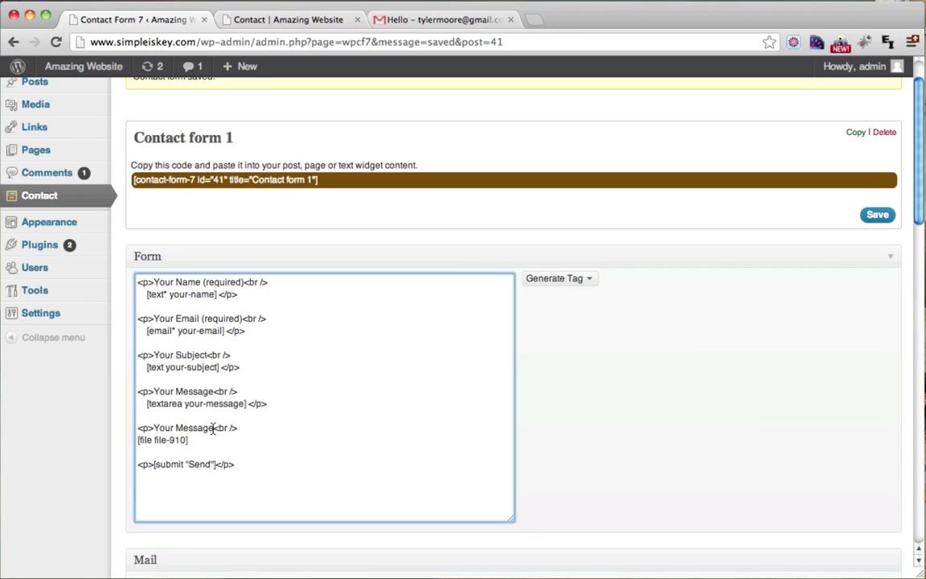
left_click_drag(214, 428, 152, 432)
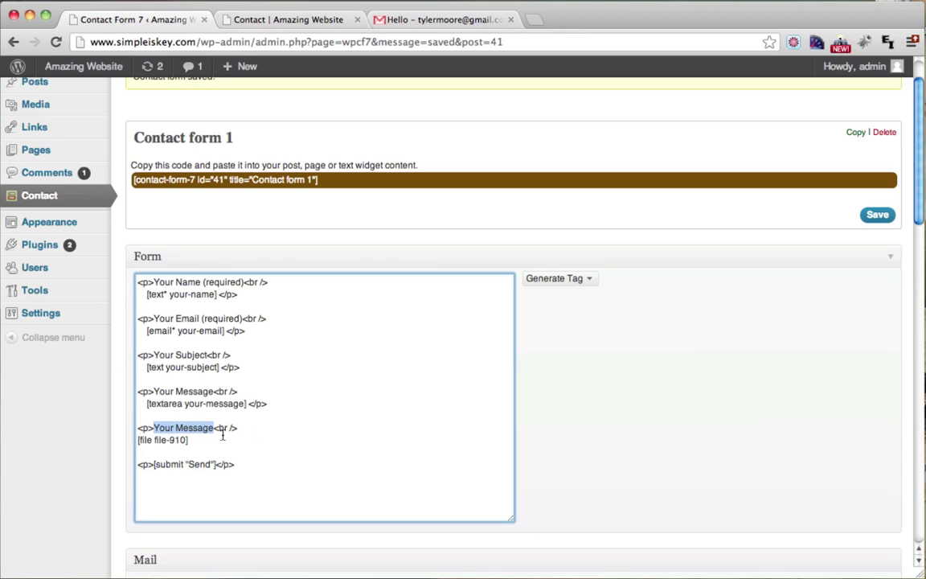
type("Upload File")
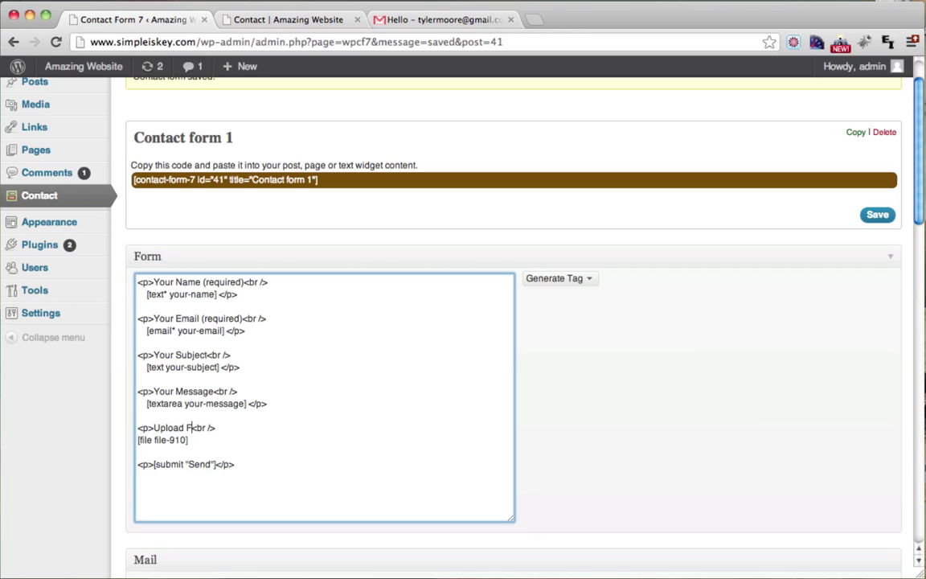
Step: Save the form and reload the Contact page to confirm the Upload File label
left_click(876, 215)
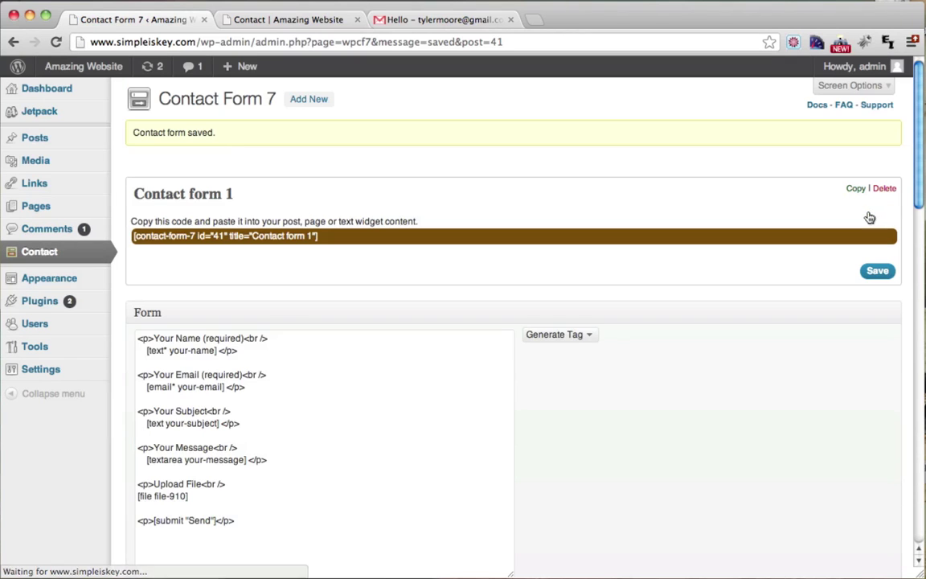
left_click(273, 20)
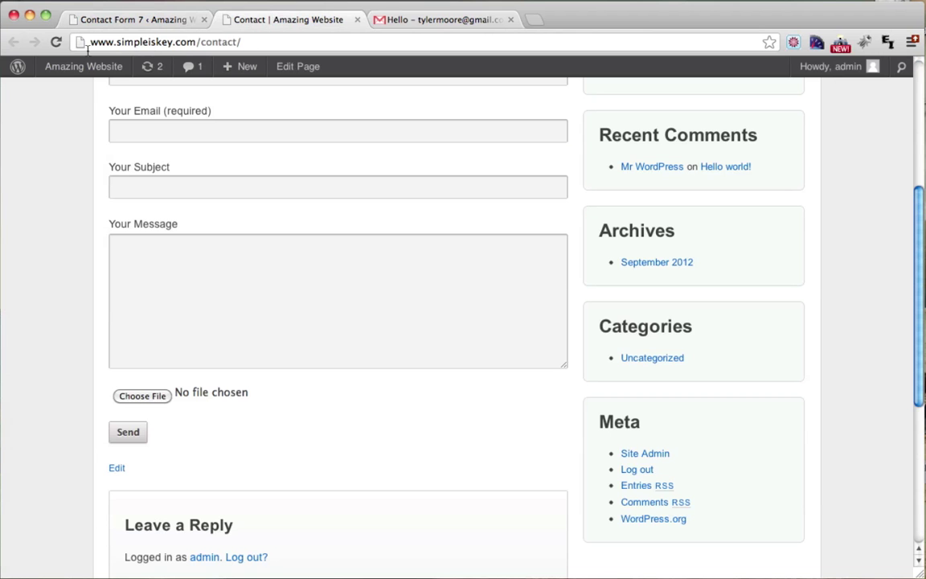
left_click(57, 43)
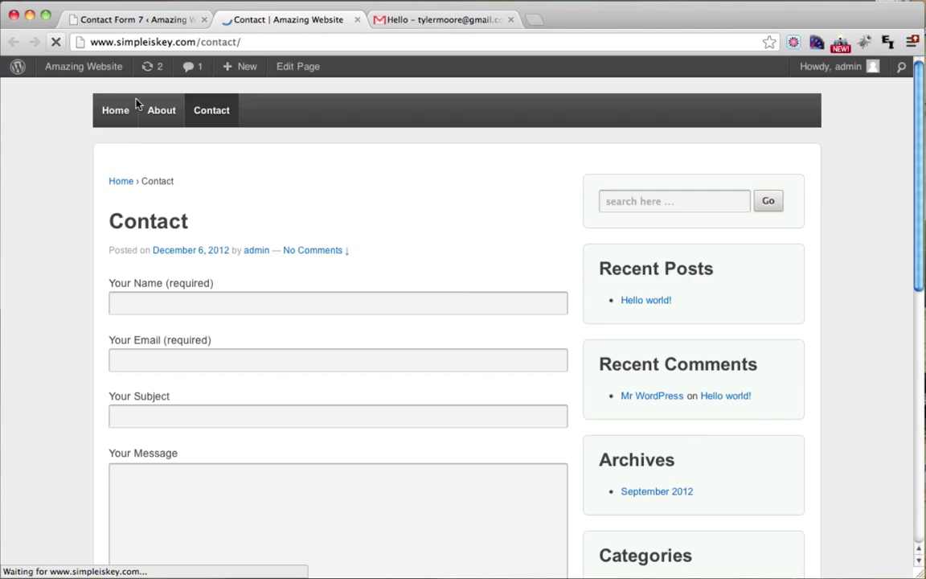
scroll(294, 213, "down", 5)
left_click_drag(109, 331, 174, 326)
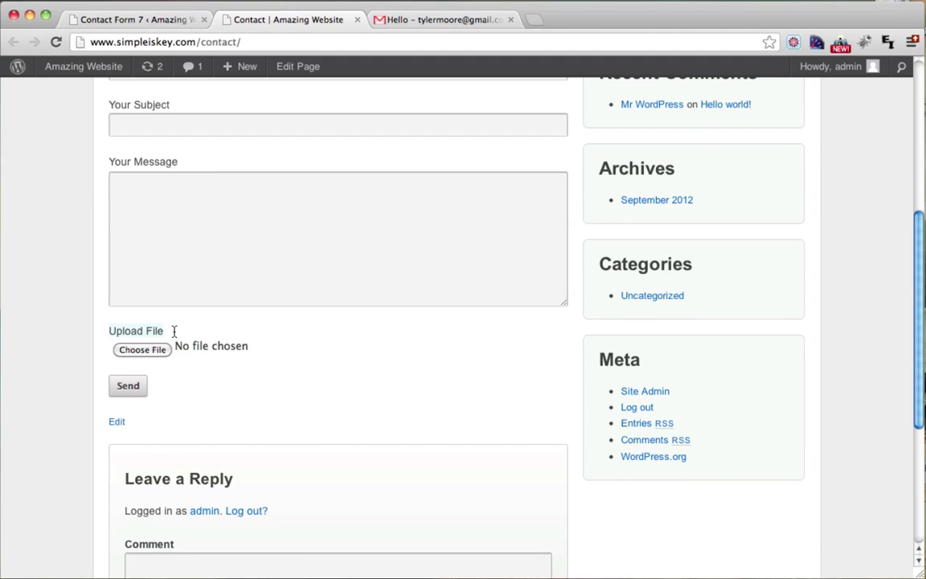
left_click(166, 22)
Step: Insert a 'The File That Was Uploaded Is:' line above [file-910] in the mail Message body
scroll(594, 306, "down", 2)
scroll(595, 306, "down", 6)
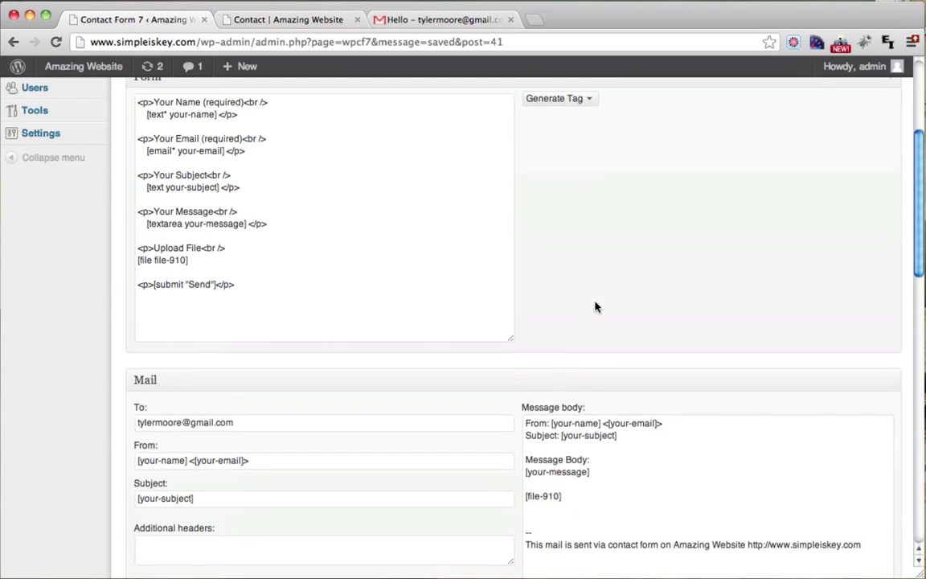
left_click(535, 366)
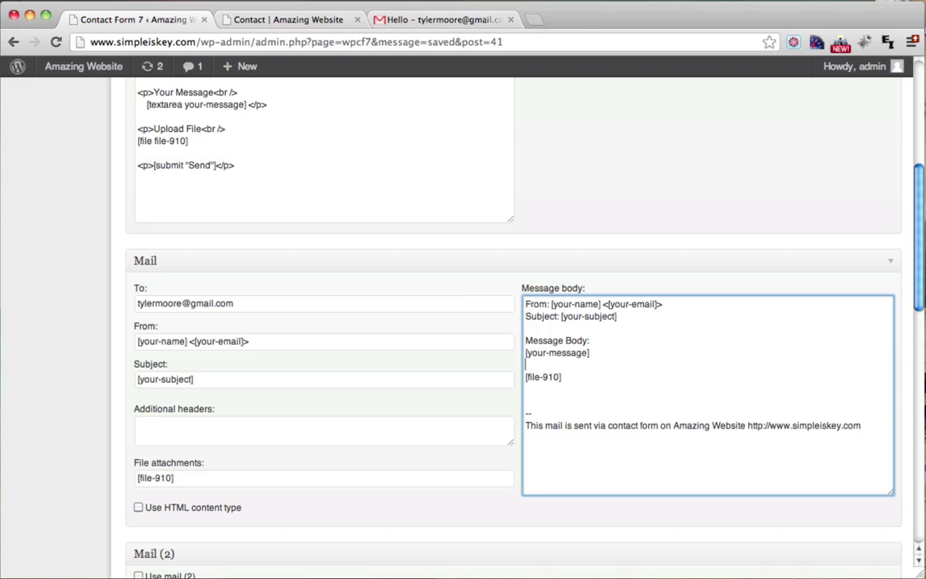
key("Return")
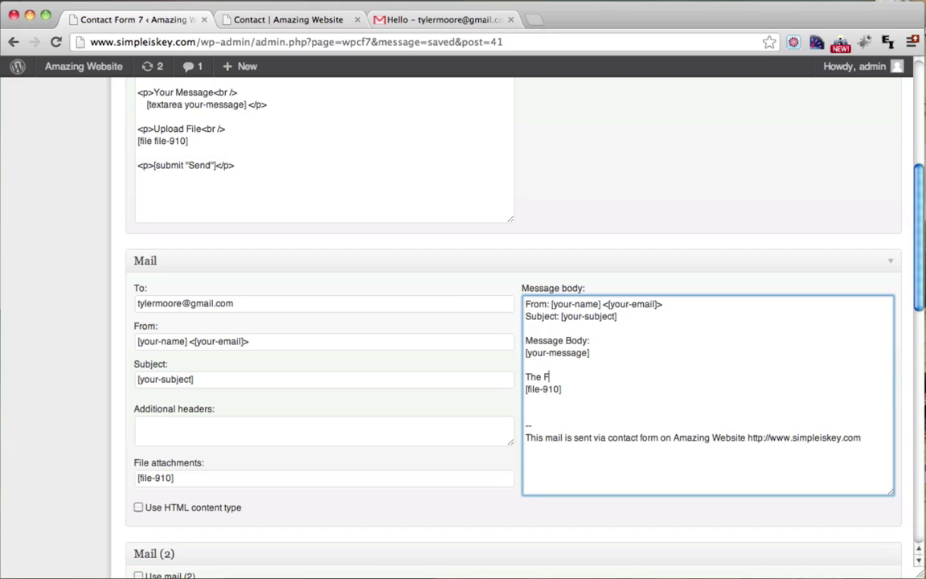
type("The File That Was Uploaded Is:")
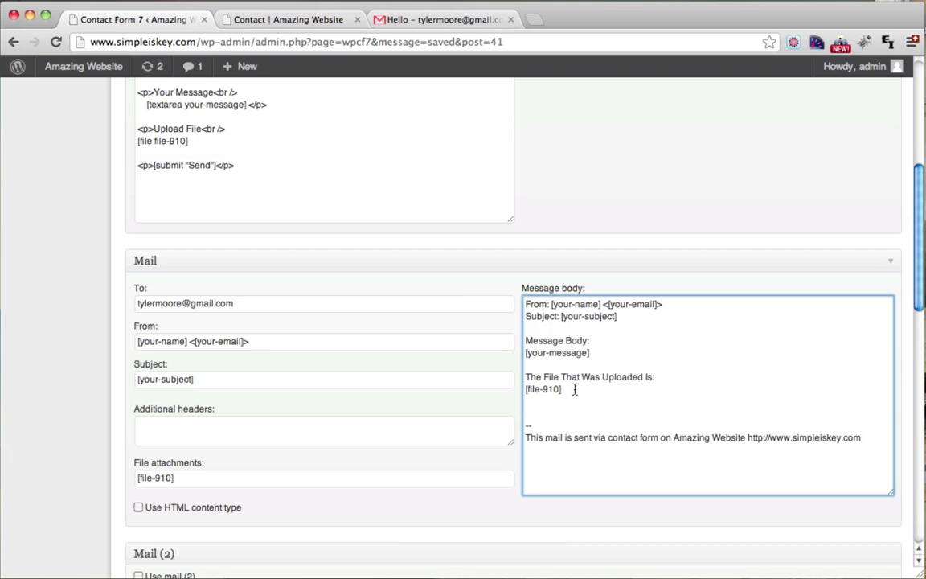
left_click_drag(572, 389, 516, 389)
left_click(570, 394)
scroll(571, 395, "up", 6)
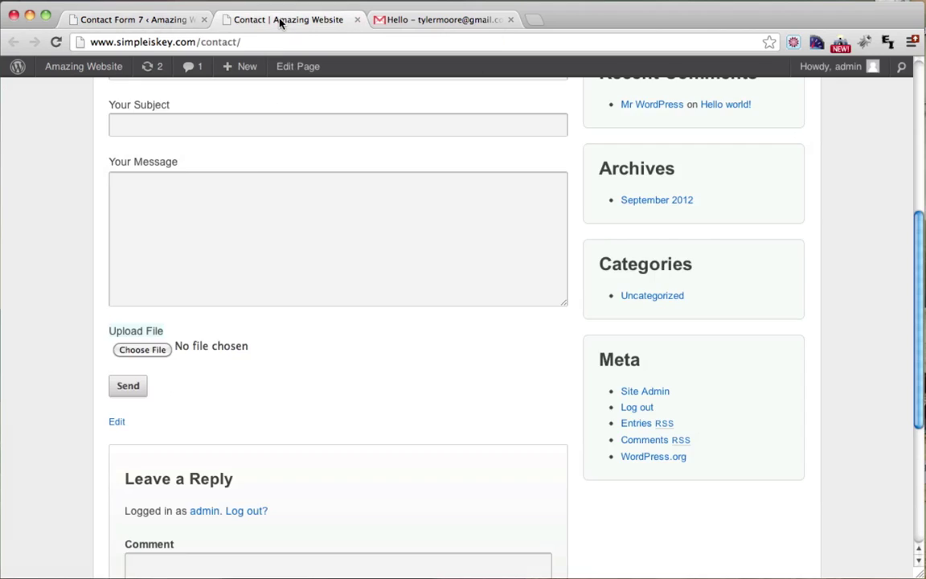
Step: Reload the Contact page and fill the name and email fields via browser autofill, correcting the name
scroll(209, 195, "up", 4)
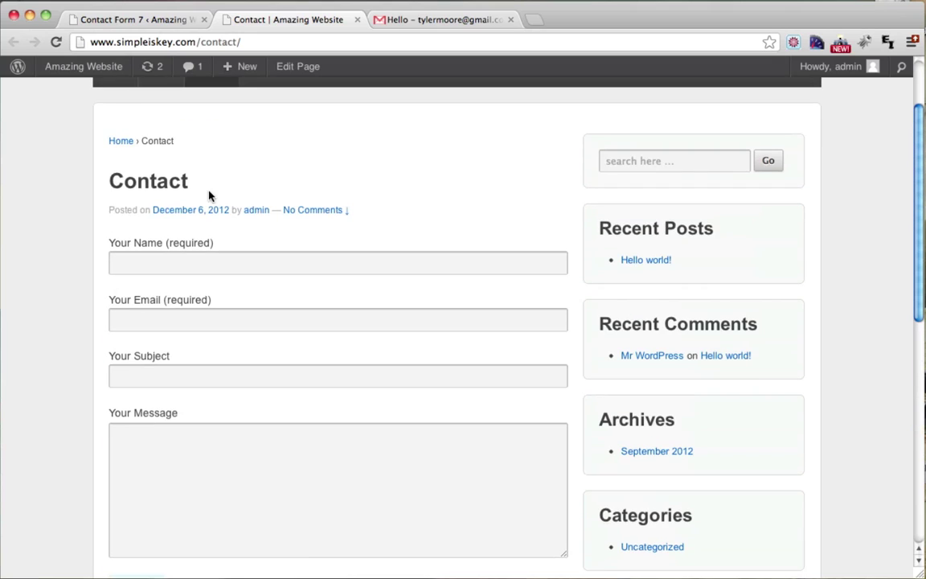
left_click(57, 41)
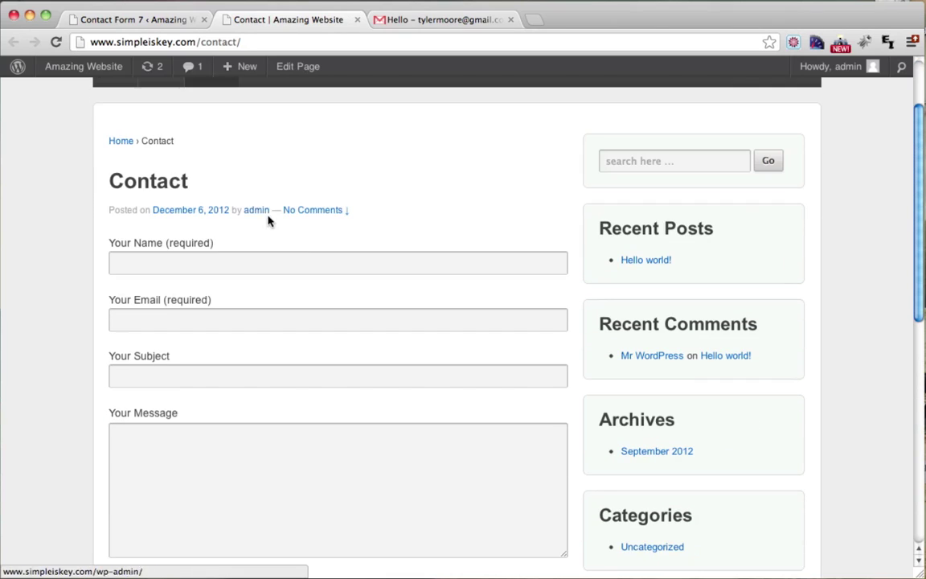
scroll(297, 246, "down", 3)
scroll(297, 246, "up", 3)
left_click(191, 241)
type("T")
key("Down")
key("Return")
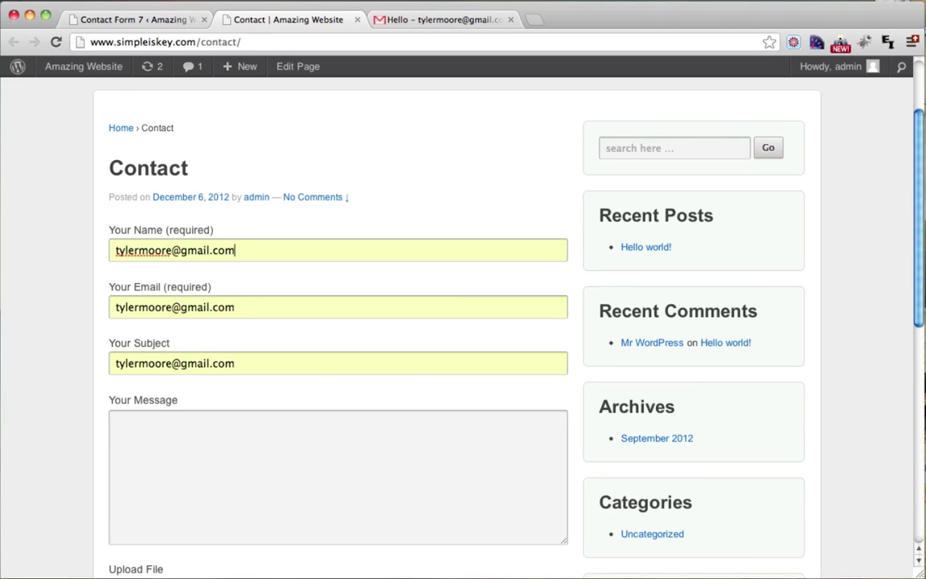
left_click(221, 250)
left_click_drag(221, 250, 69, 254)
type("Tyler")
Step: Replace the autofilled subject and write a short greeting in the message field
left_click(253, 363)
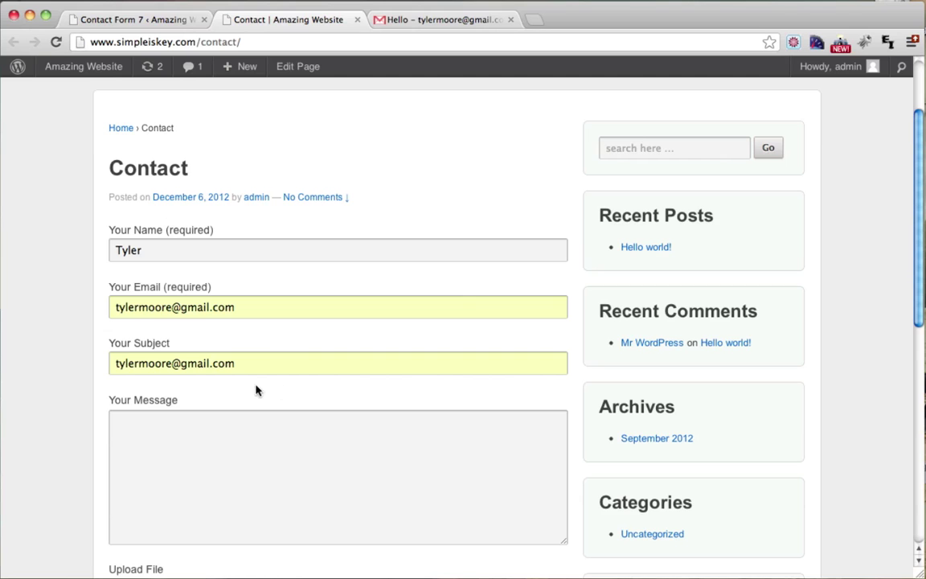
left_click_drag(282, 364, 84, 364)
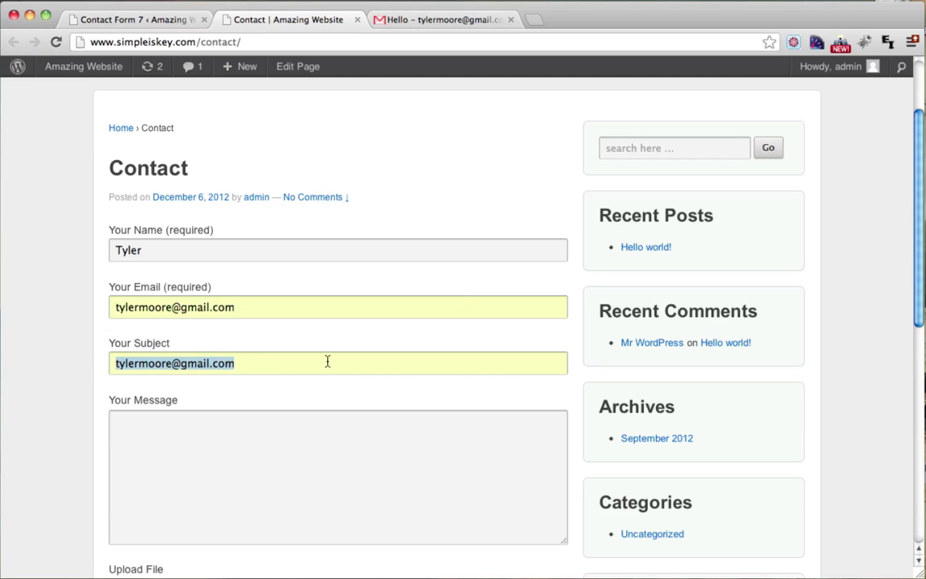
type("Hi Tyler")
left_click(415, 462)
type("Hey Tyler")
Step: Attach a JPG photo to the Upload File field of the form
scroll(434, 483, "down", 3)
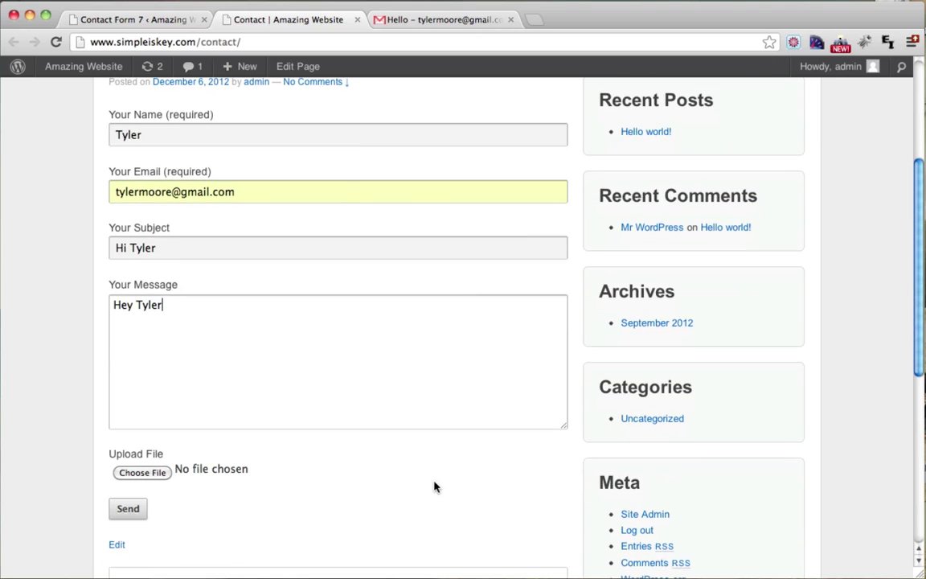
left_click(142, 473)
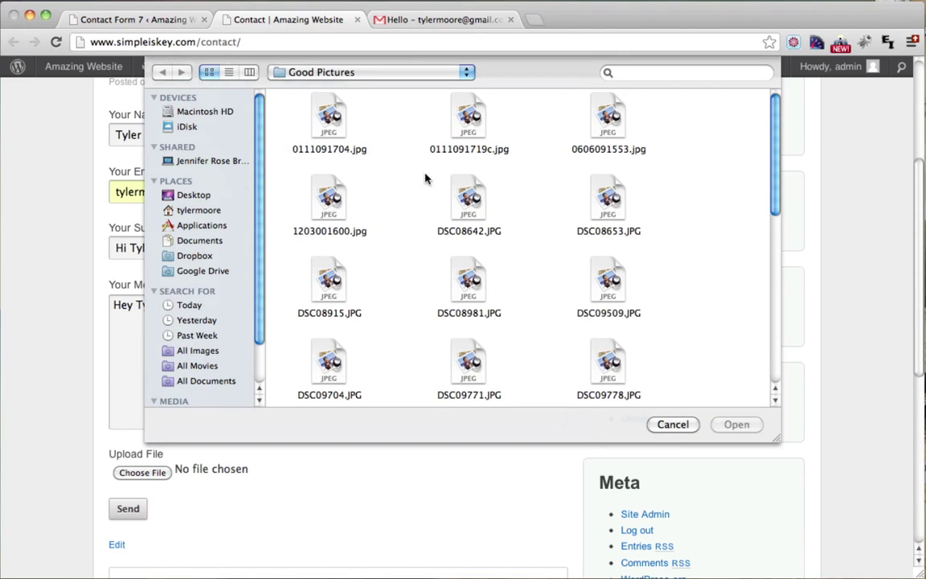
scroll(434, 207, "down", 10)
left_click(341, 363)
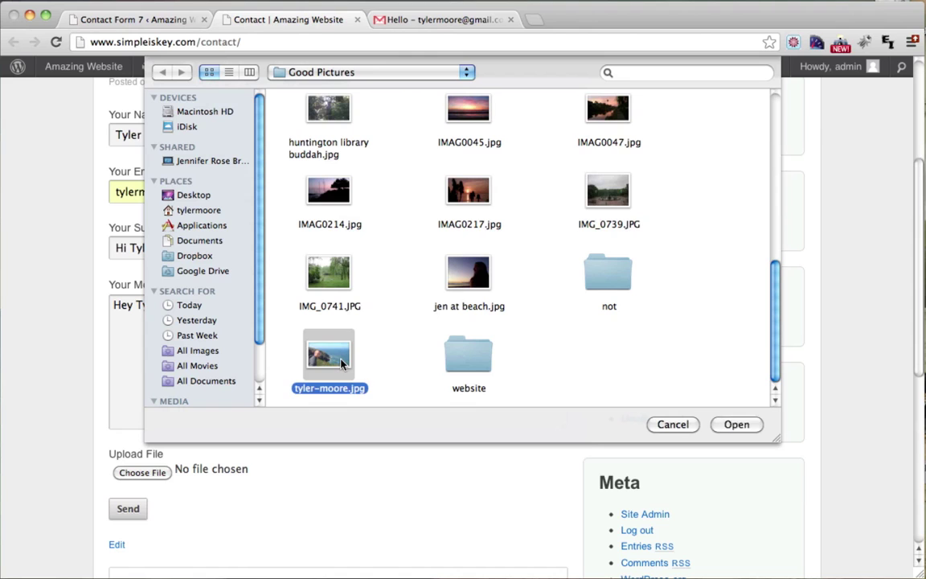
left_click(728, 424)
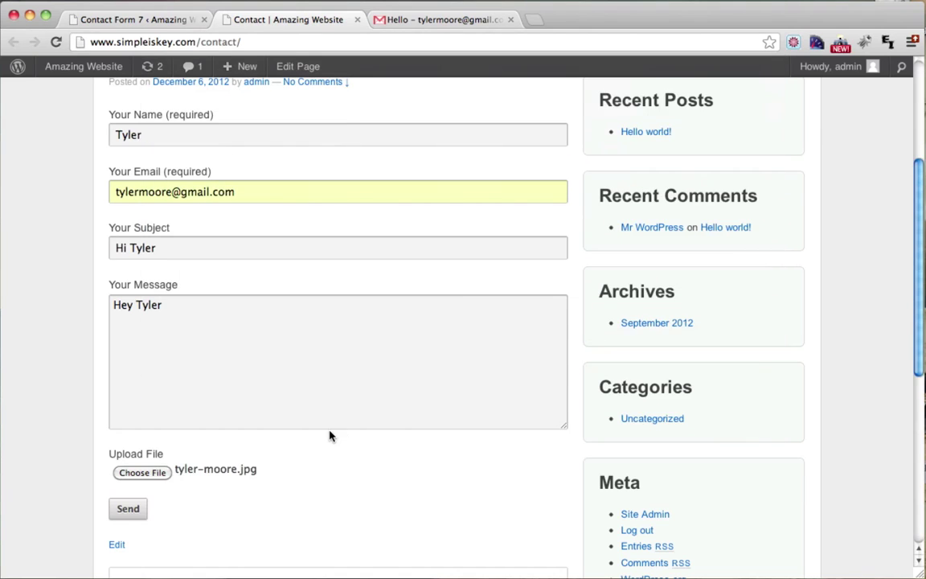
scroll(328, 437, "down", 1)
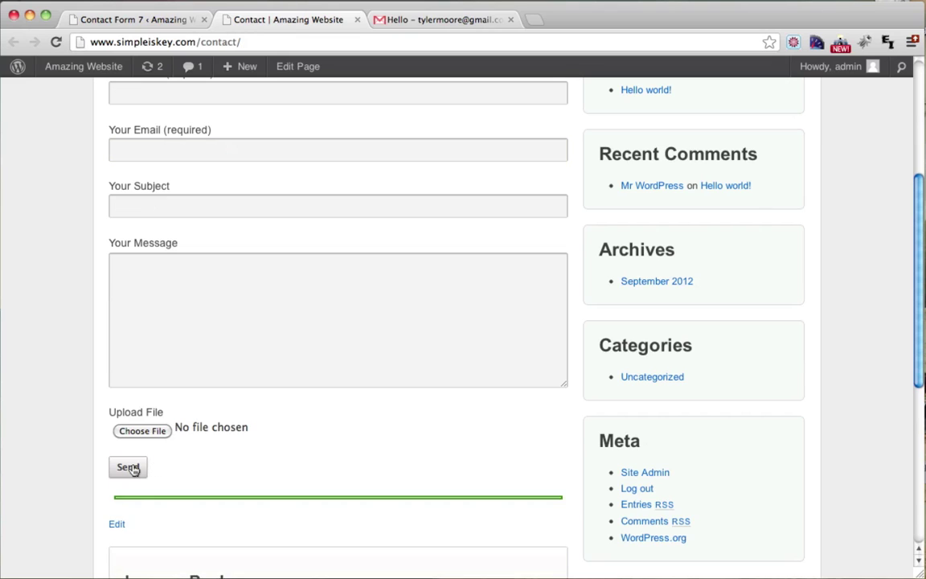
scroll(339, 431, "up", 5)
Step: Move the contact-form message from Spam to the Inbox and open it to see its 172K JPG attachment
left_click(464, 25)
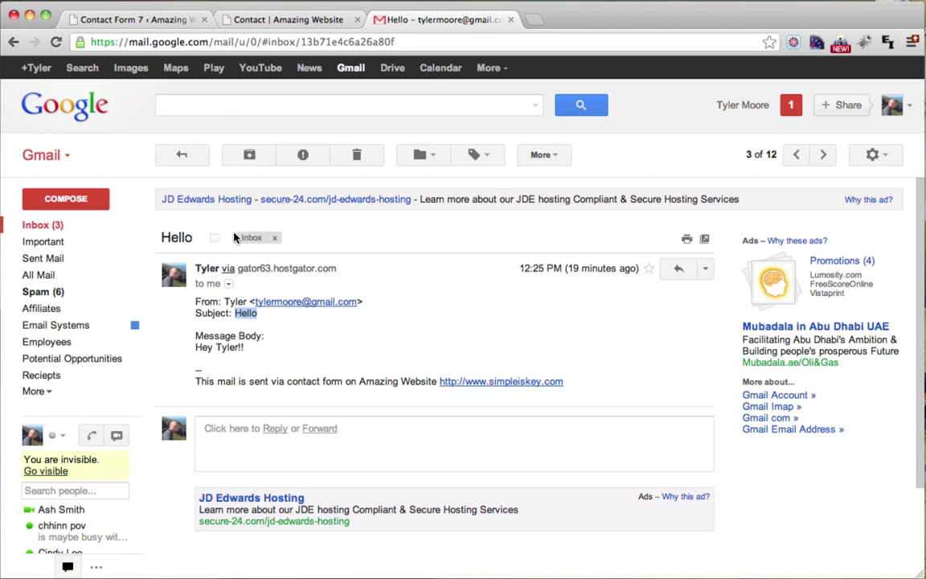
left_click(48, 227)
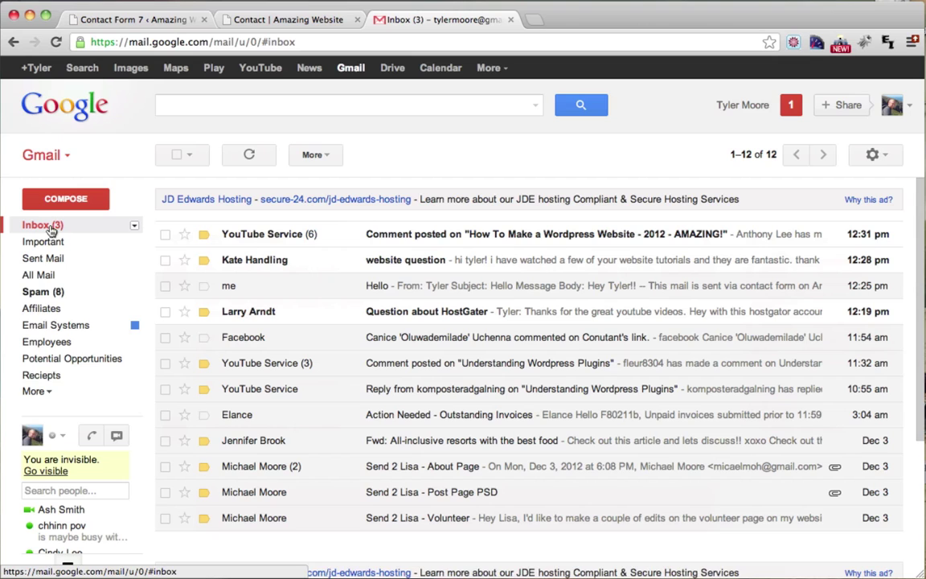
left_click(58, 297)
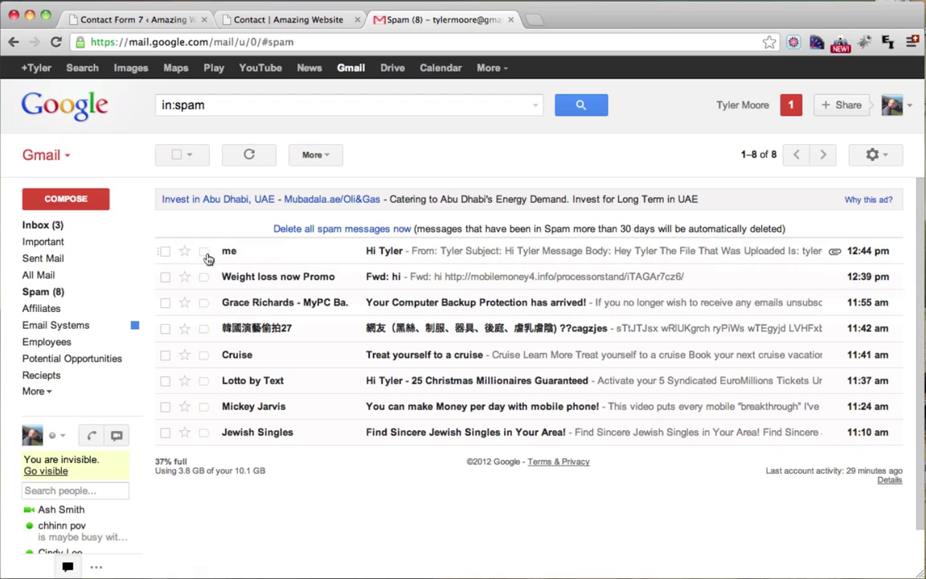
left_click(165, 251)
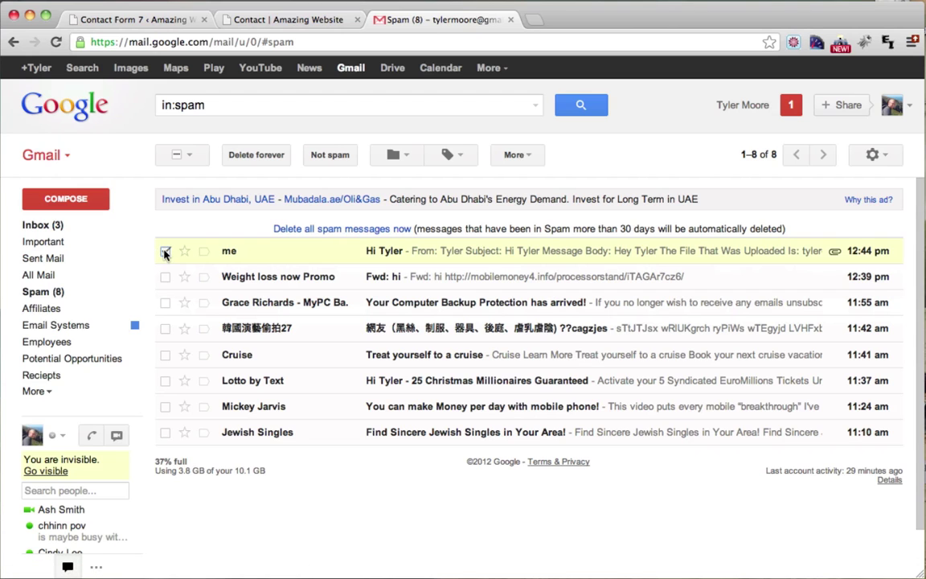
left_click(329, 156)
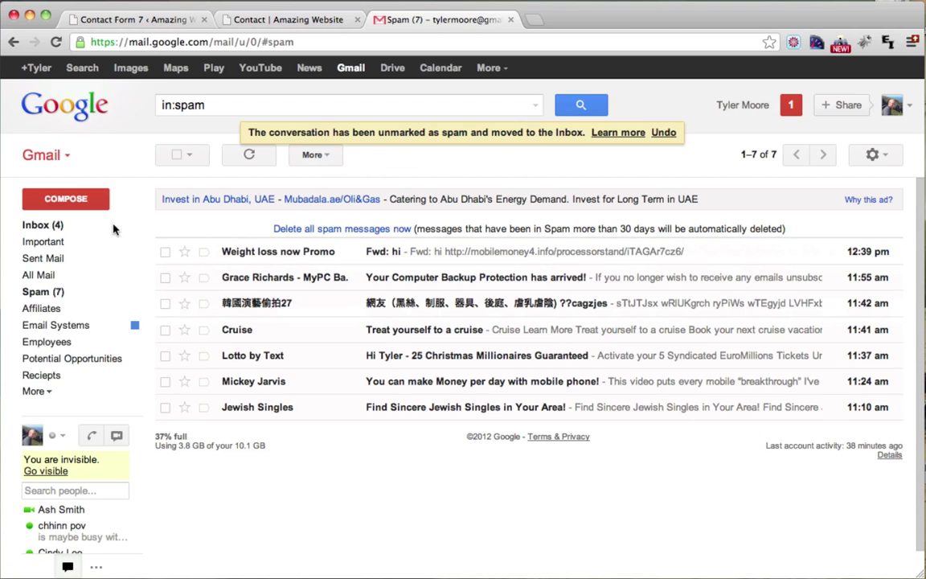
left_click(58, 226)
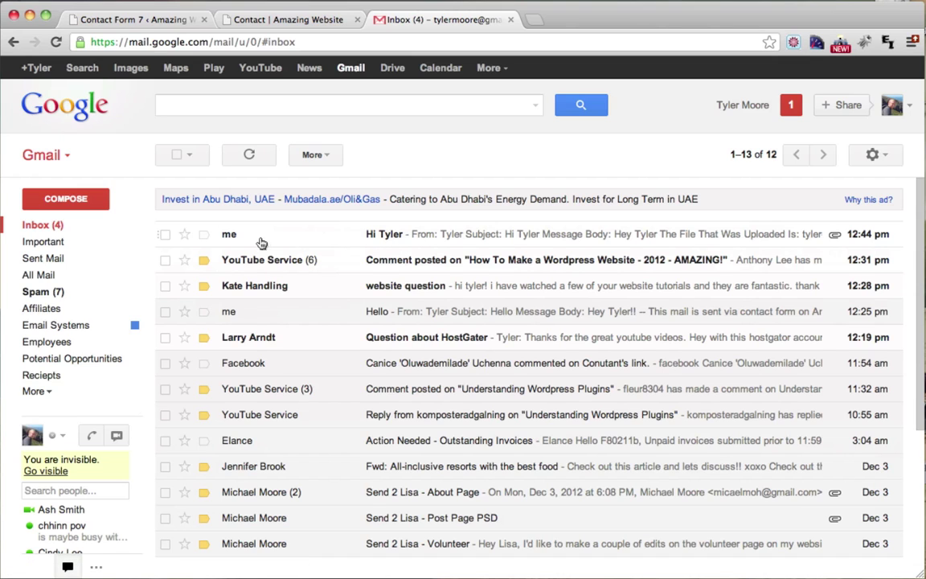
left_click(330, 239)
scroll(326, 241, "down", 2)
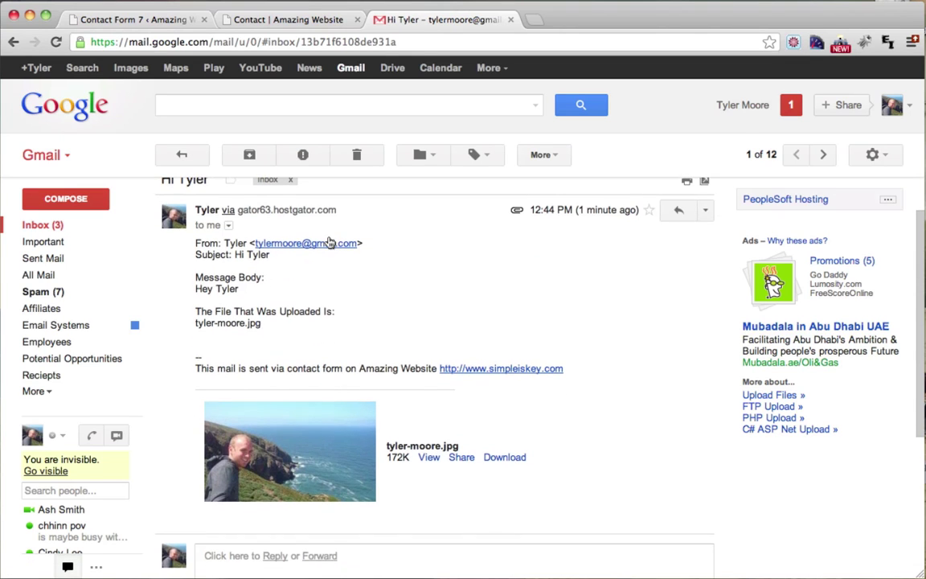
left_click_drag(195, 255, 257, 254)
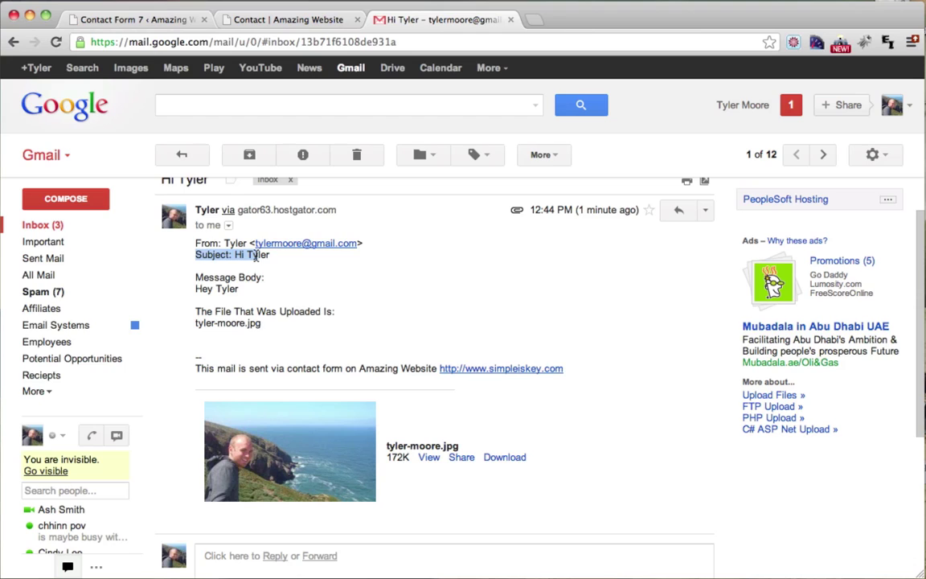
left_click(208, 275)
left_click_drag(197, 281, 261, 278)
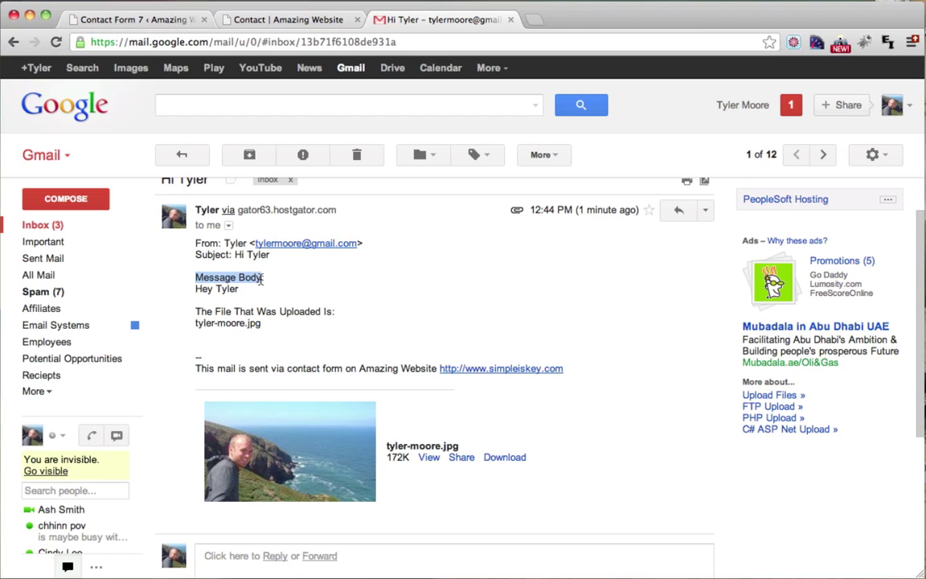
left_click_drag(197, 290, 245, 289)
left_click(245, 289)
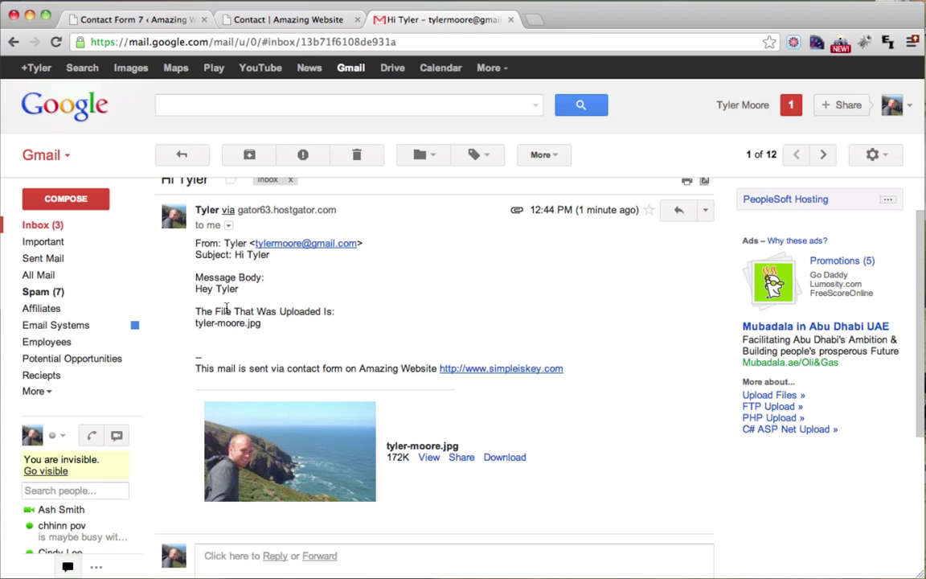
left_click_drag(197, 311, 337, 311)
left_click(300, 311)
left_click_drag(263, 323, 193, 325)
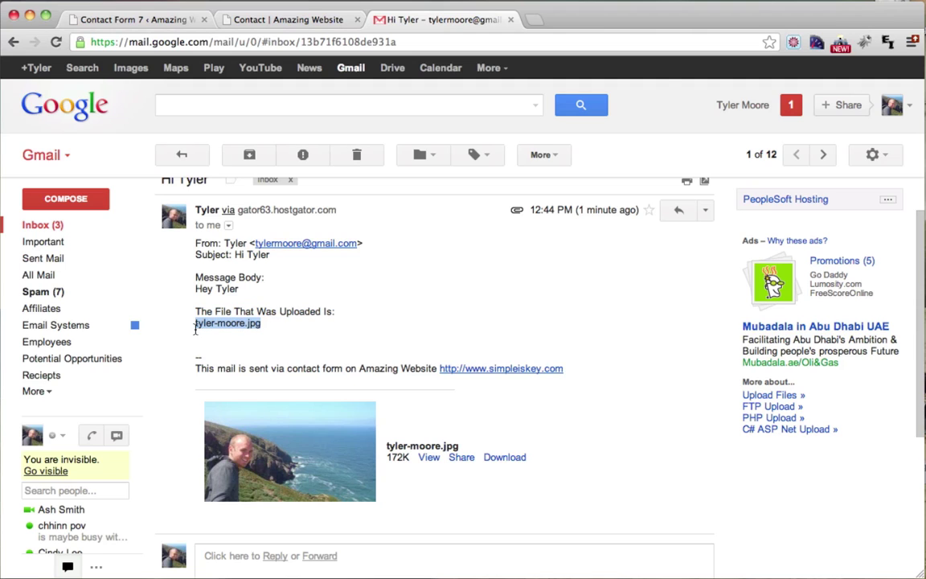
left_click(210, 323)
scroll(263, 325, "down", 2)
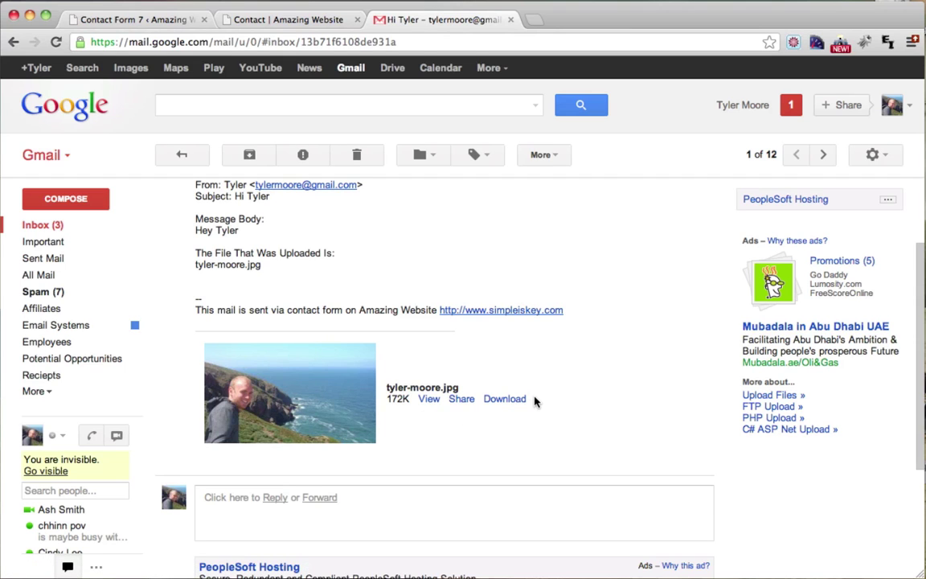
scroll(372, 397, "up", 3)
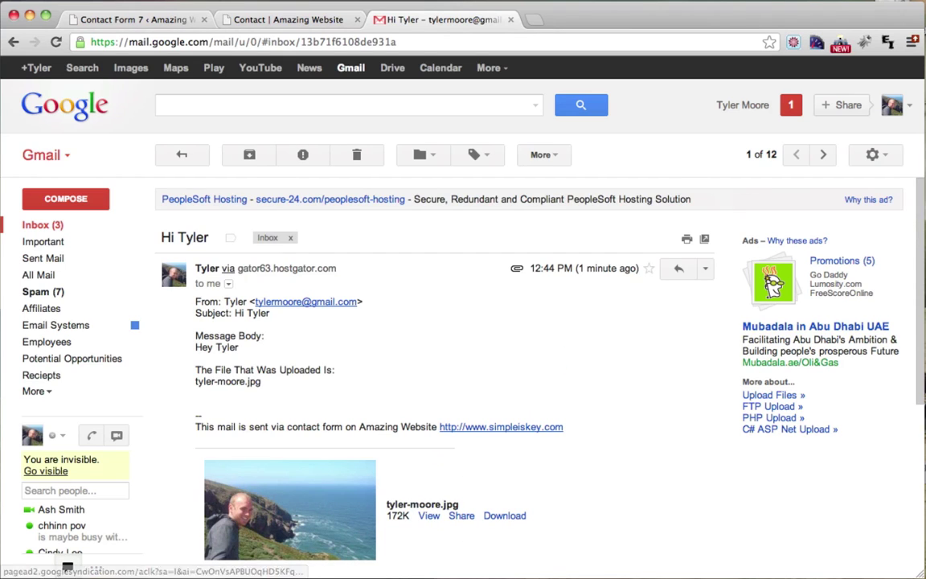
left_click(136, 23)
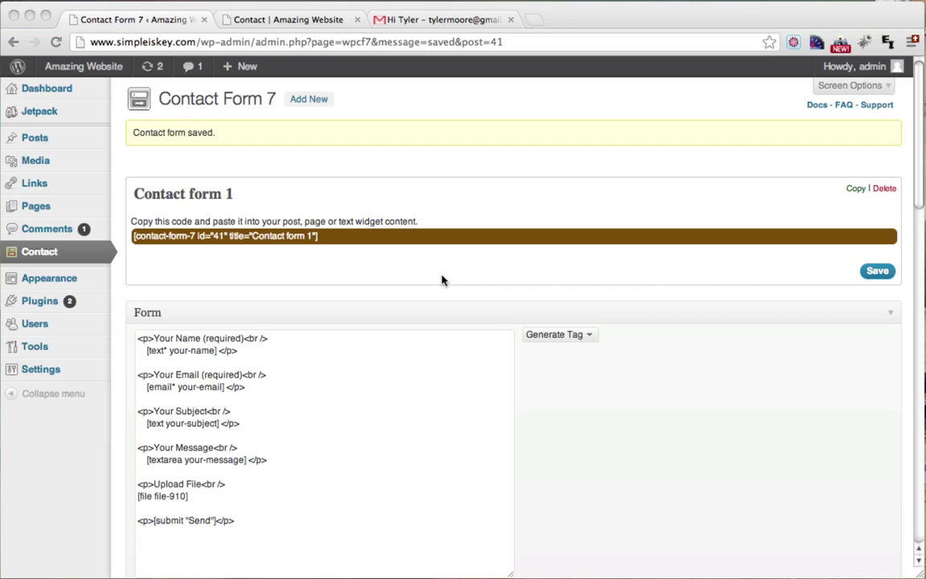
Step: Open and close the Generate Tag list, then return to the live Contact page
left_click(591, 336)
scroll(590, 340, "down", 1)
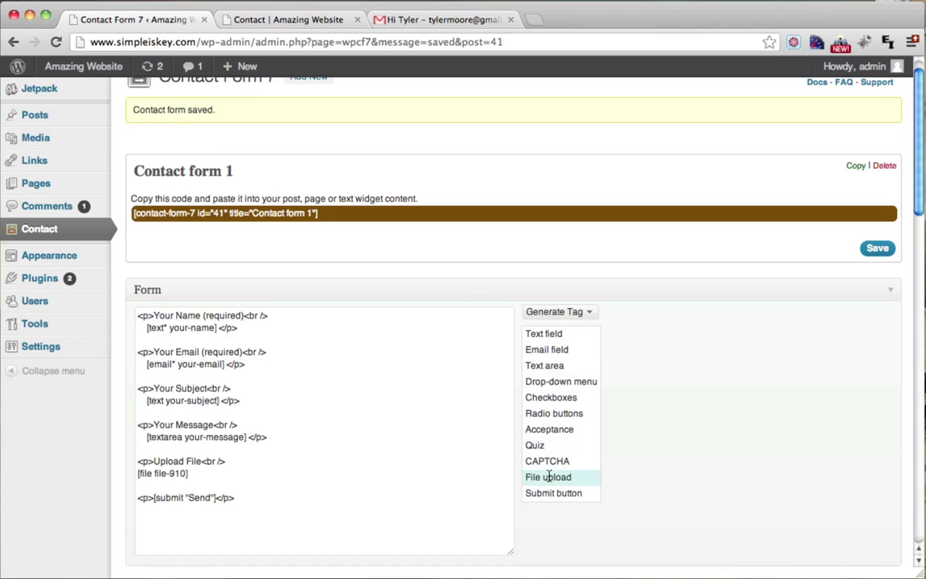
left_click(473, 360)
left_click(319, 22)
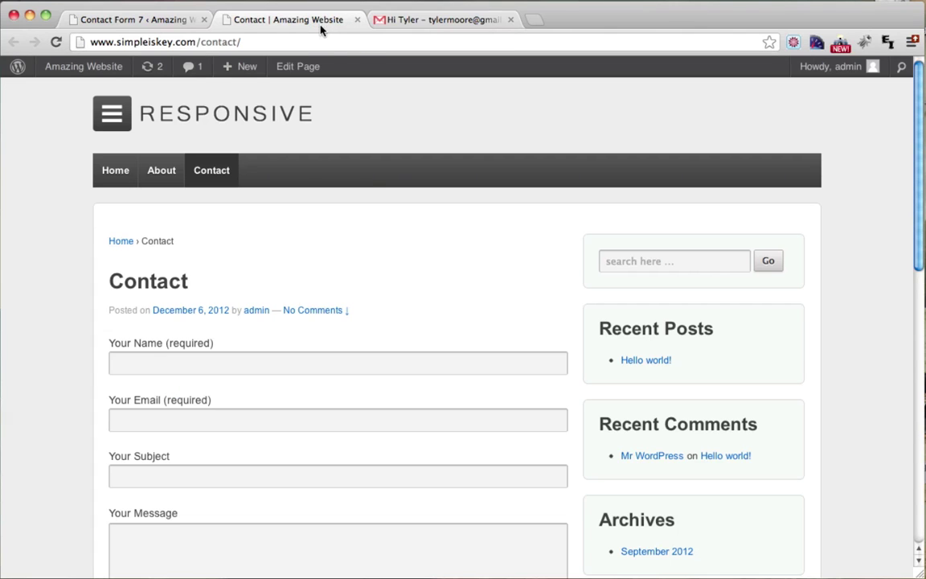